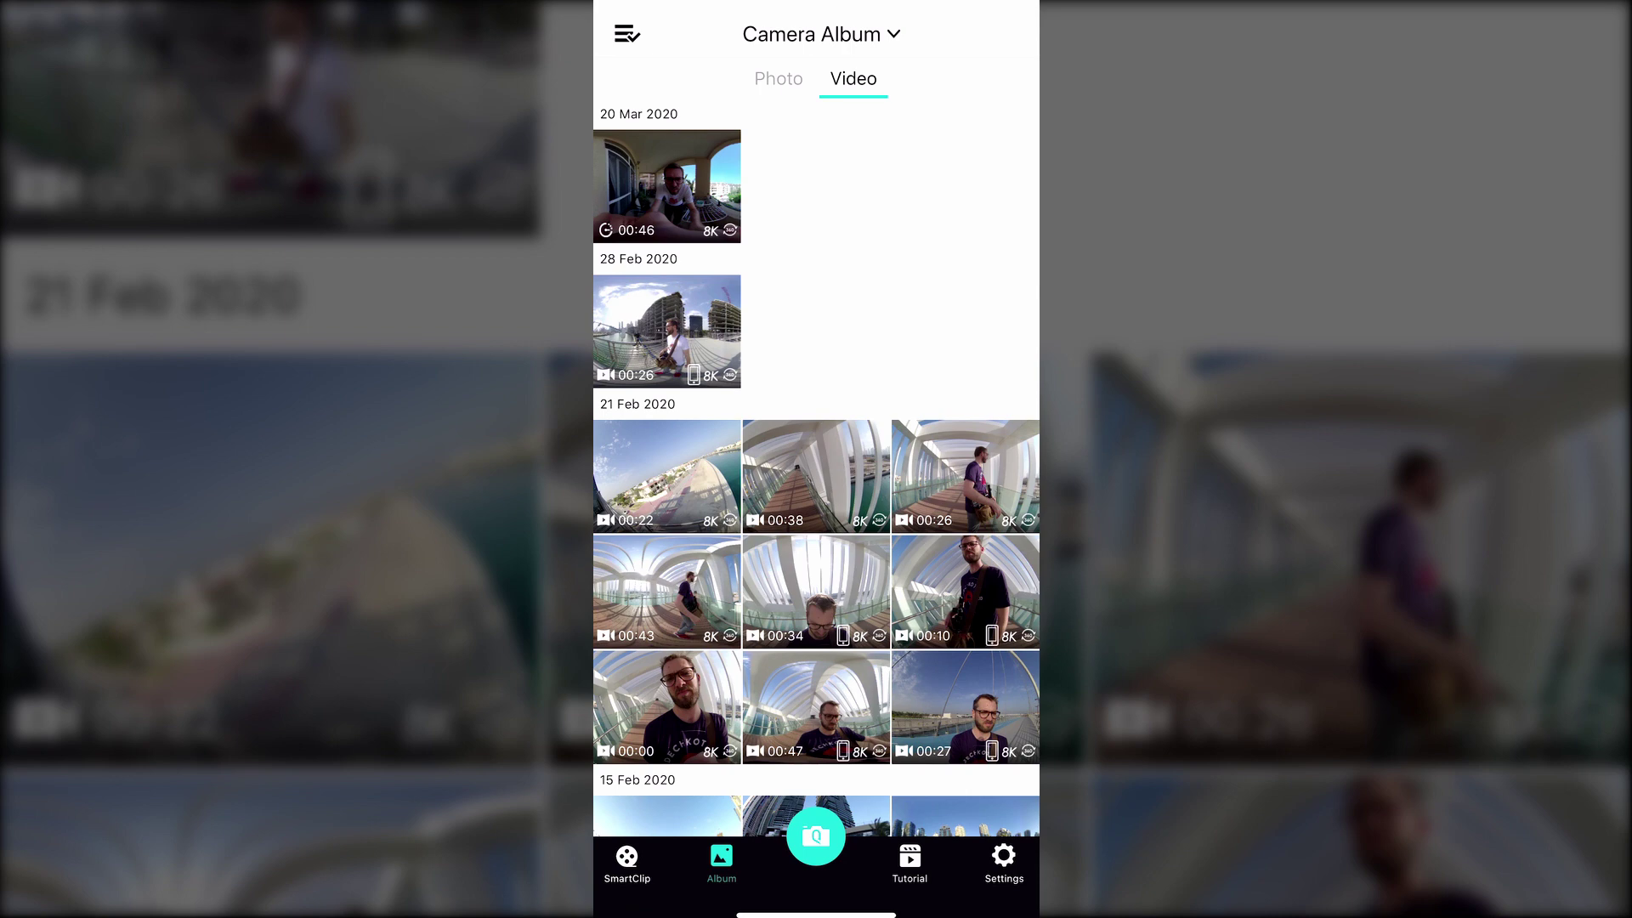
Download the bridge walkway clip from the camera album and open it in the editor
{"action": "left_click", "coordinate": [817, 476]}
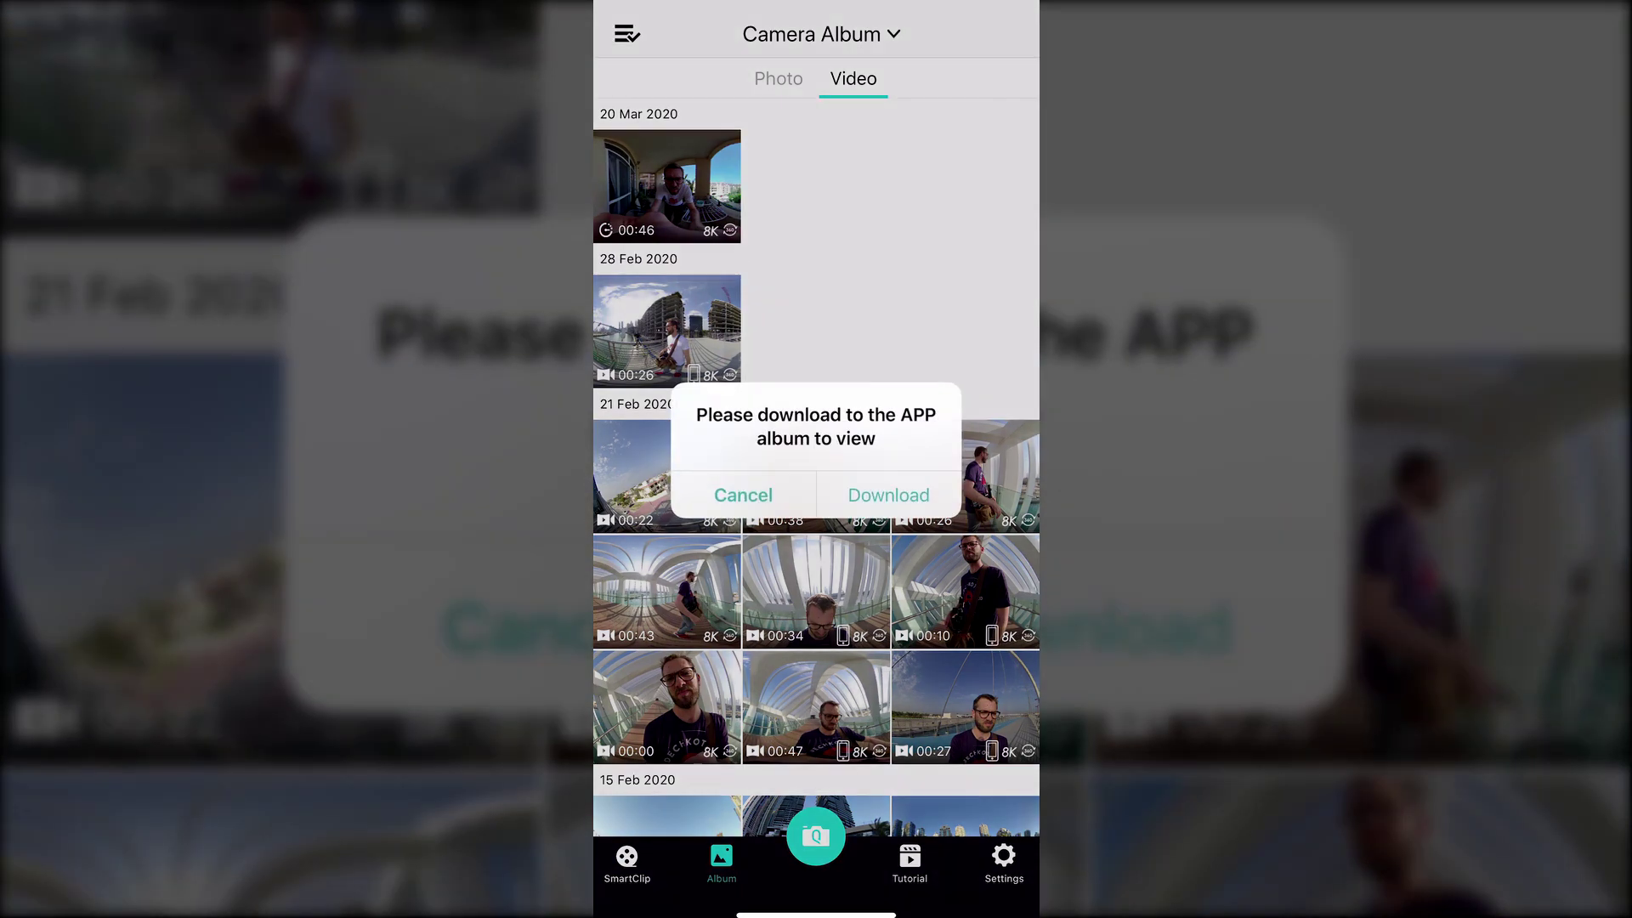
{"action": "left_click", "coordinate": [889, 496]}
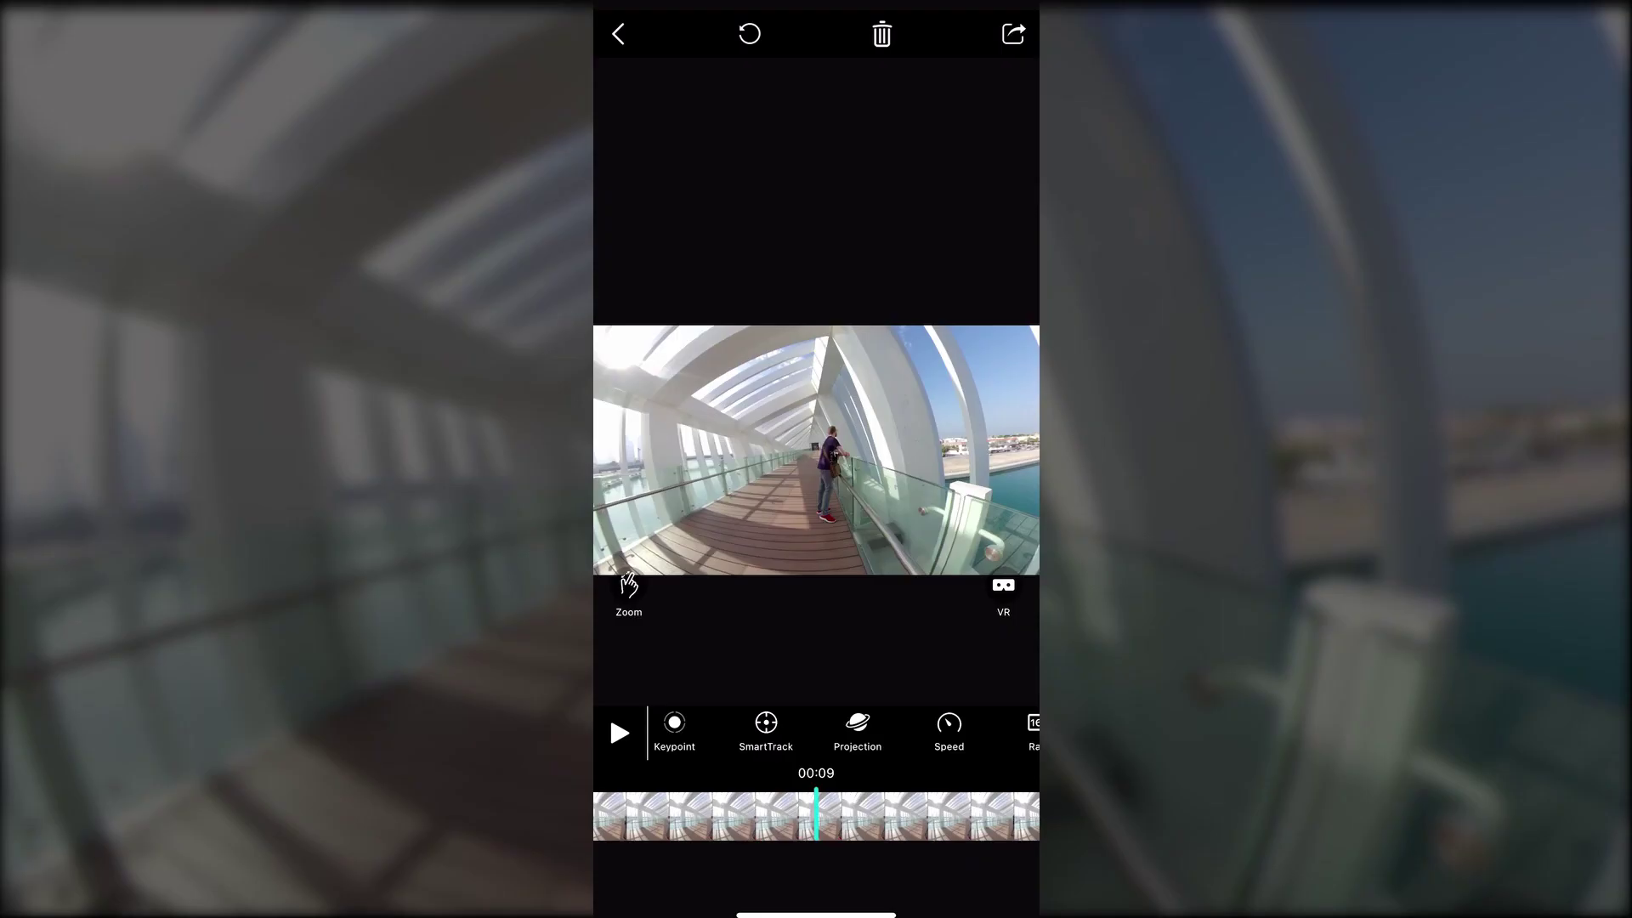
{"action": "scroll", "coordinate": [816, 816], "scroll_direction": "right", "scroll_amount": 1}
Turn the 360 view toward the glass railing for a keypoint, then replay the clip from the start
{"action": "mouse_move", "coordinate": [935, 451]}
{"action": "left_mouse_down"}
{"action": "mouse_move", "coordinate": [723, 459]}
{"action": "mouse_move", "coordinate": [816, 450]}
{"action": "left_mouse_up"}
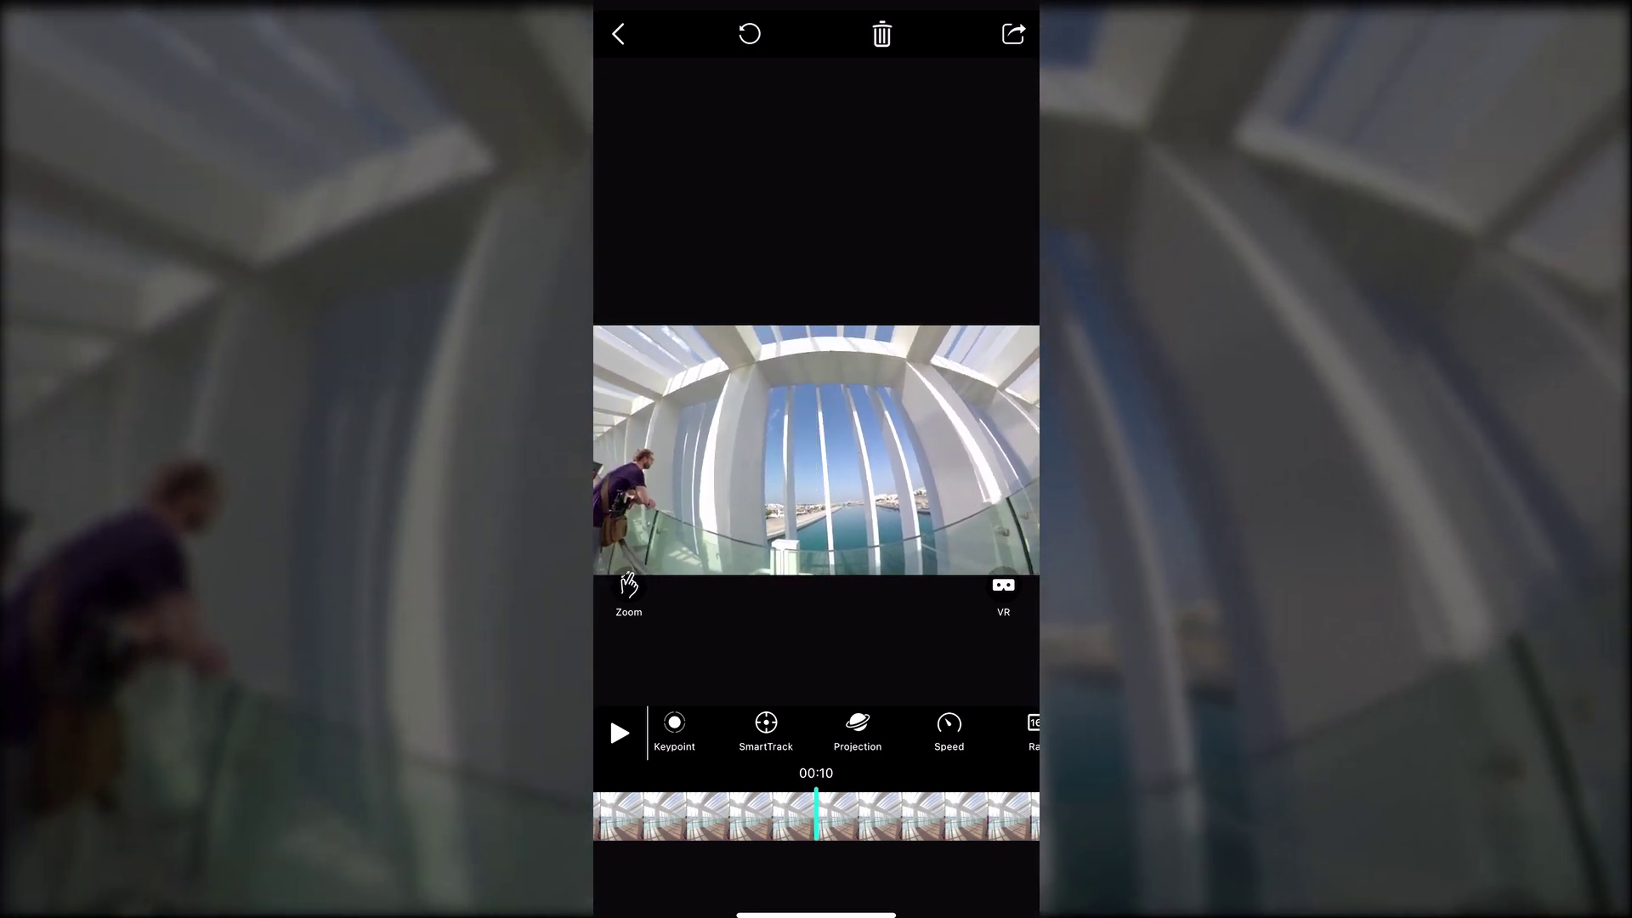
{"action": "scroll", "coordinate": [817, 816], "scroll_direction": "left", "scroll_amount": 10}
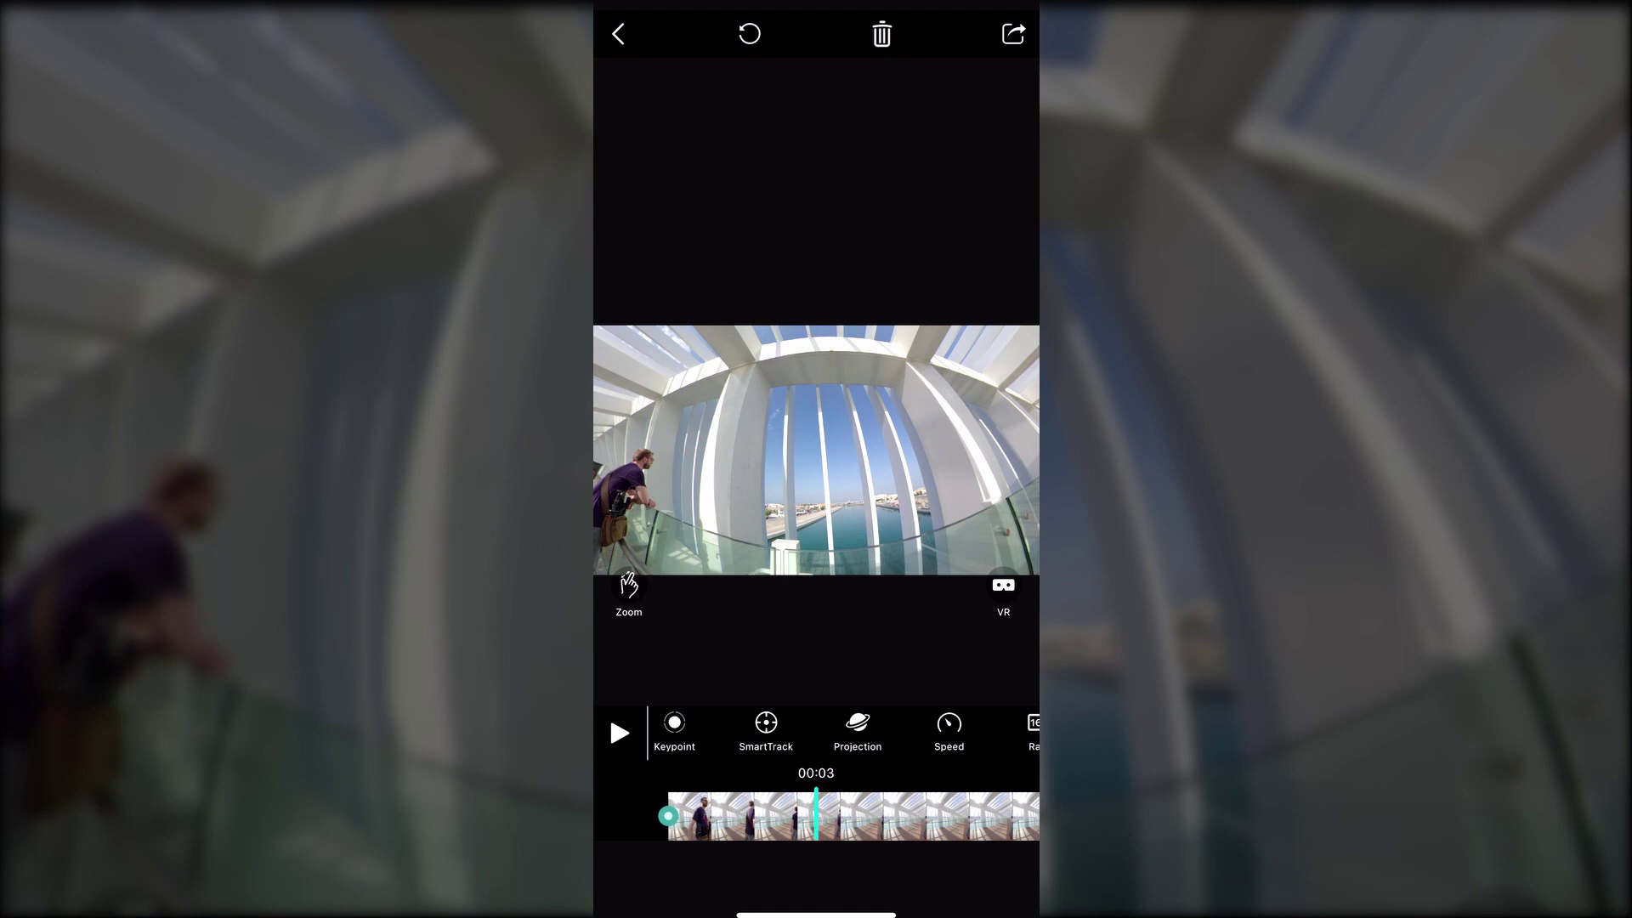
{"action": "left_click", "coordinate": [620, 732]}
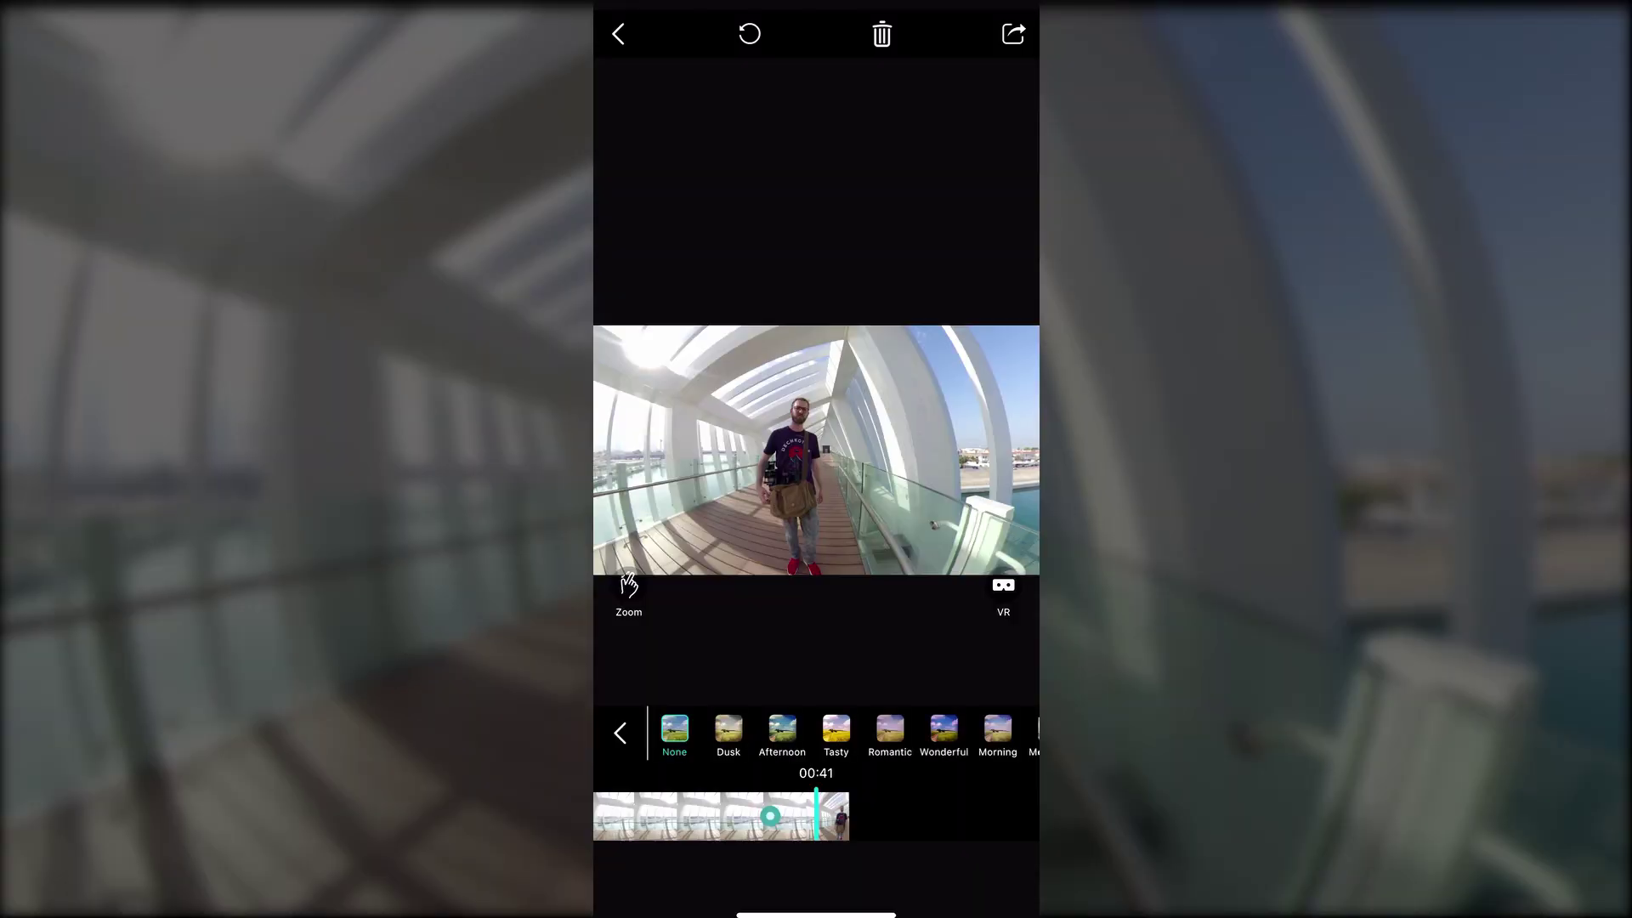
Try the Tasty and Afternoon filters, settling on the Wonderful filter
{"action": "left_click", "coordinate": [835, 730]}
{"action": "left_click", "coordinate": [782, 730]}
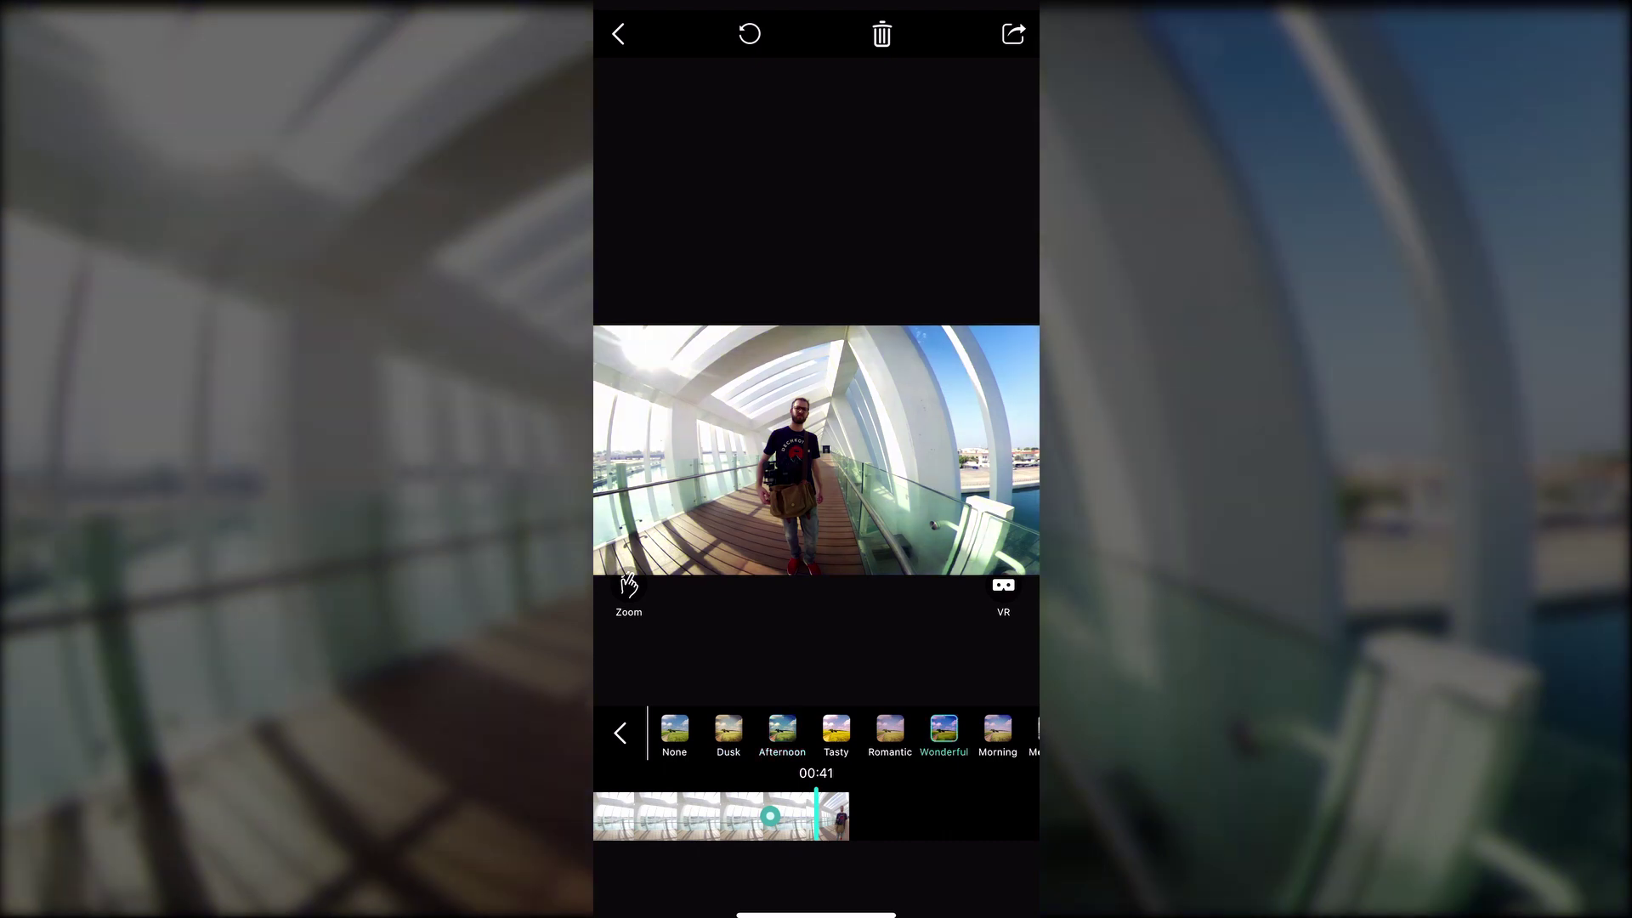
{"action": "left_click", "coordinate": [620, 734]}
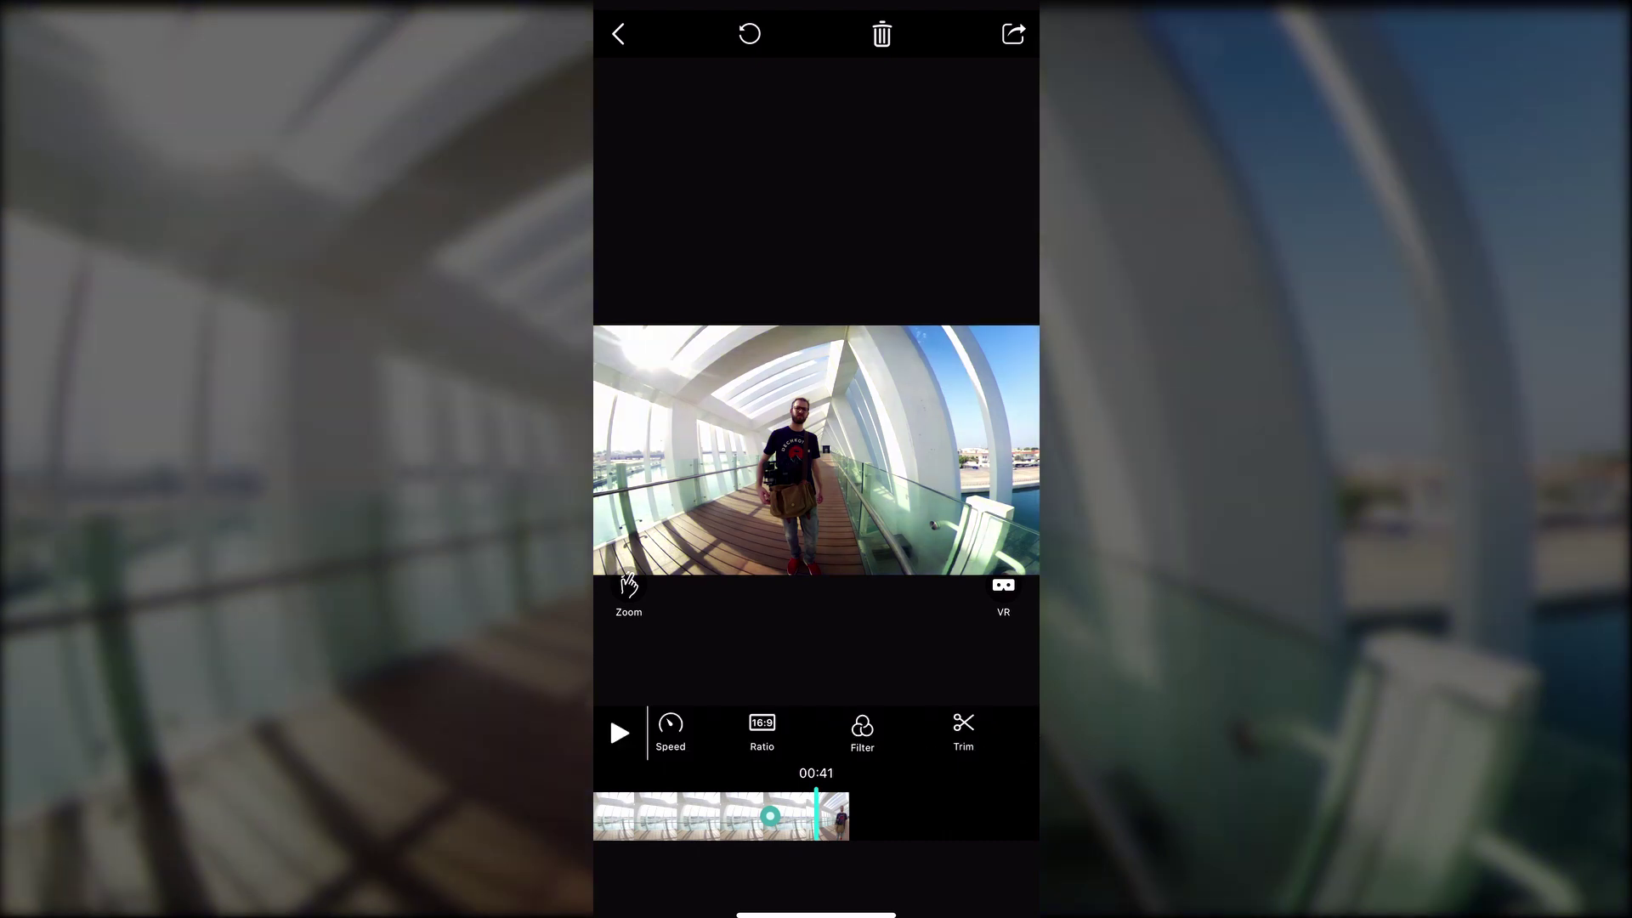
Cycle the frame ratio through 1:1, 4:3, 3:4 and 9:16, ending back at 16:9
{"action": "left_click", "coordinate": [761, 730]}
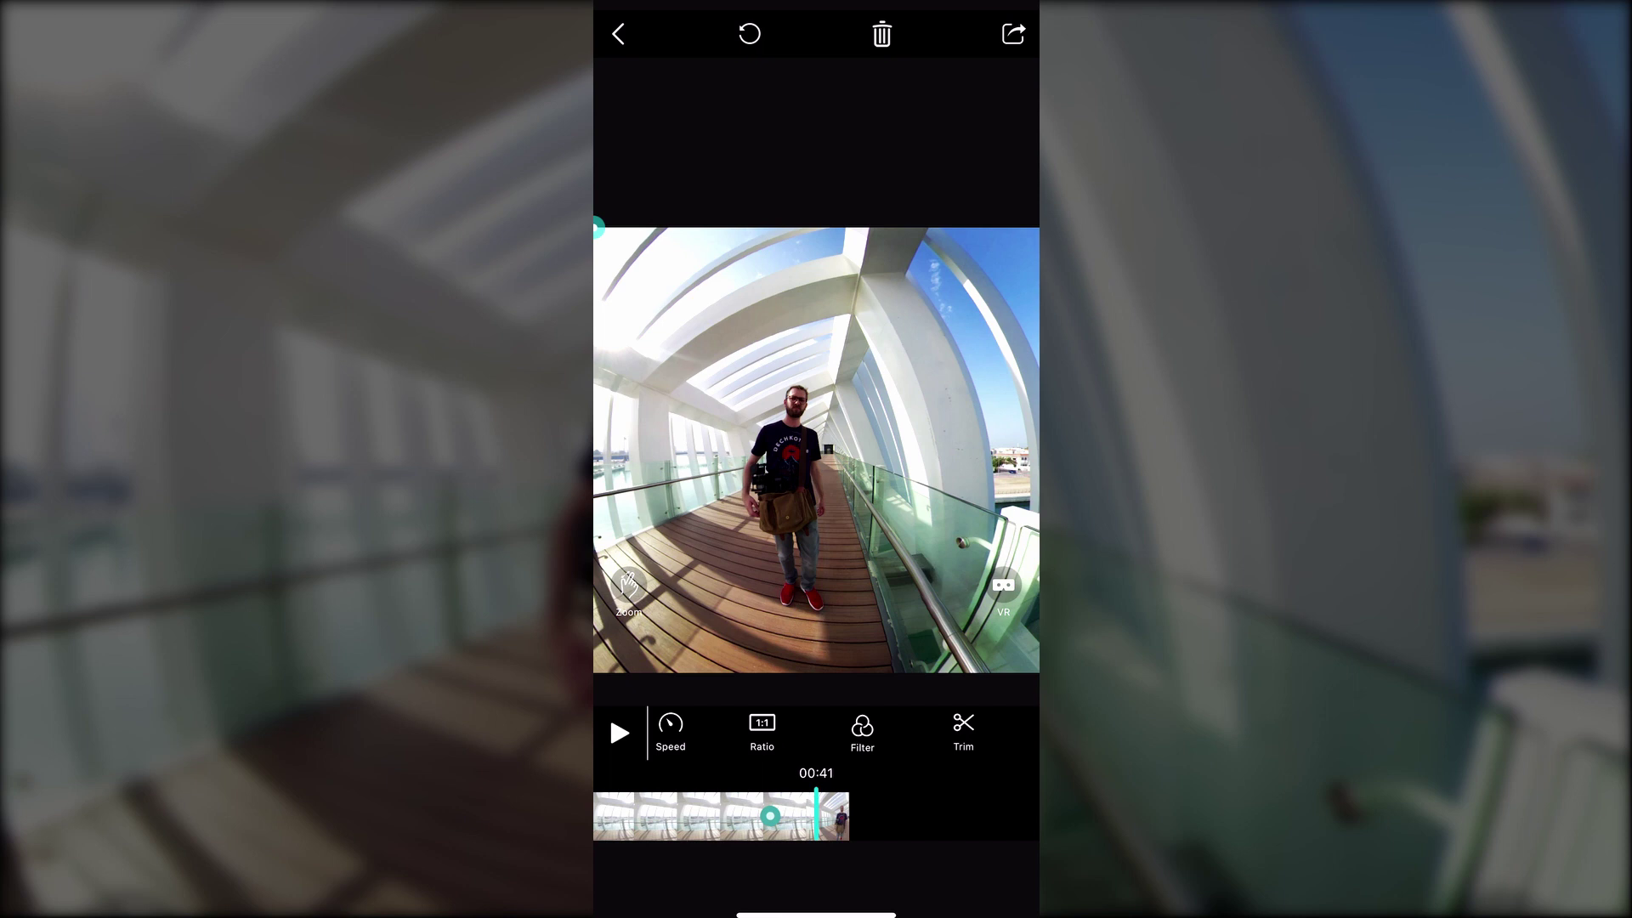
{"action": "left_click", "coordinate": [761, 729]}
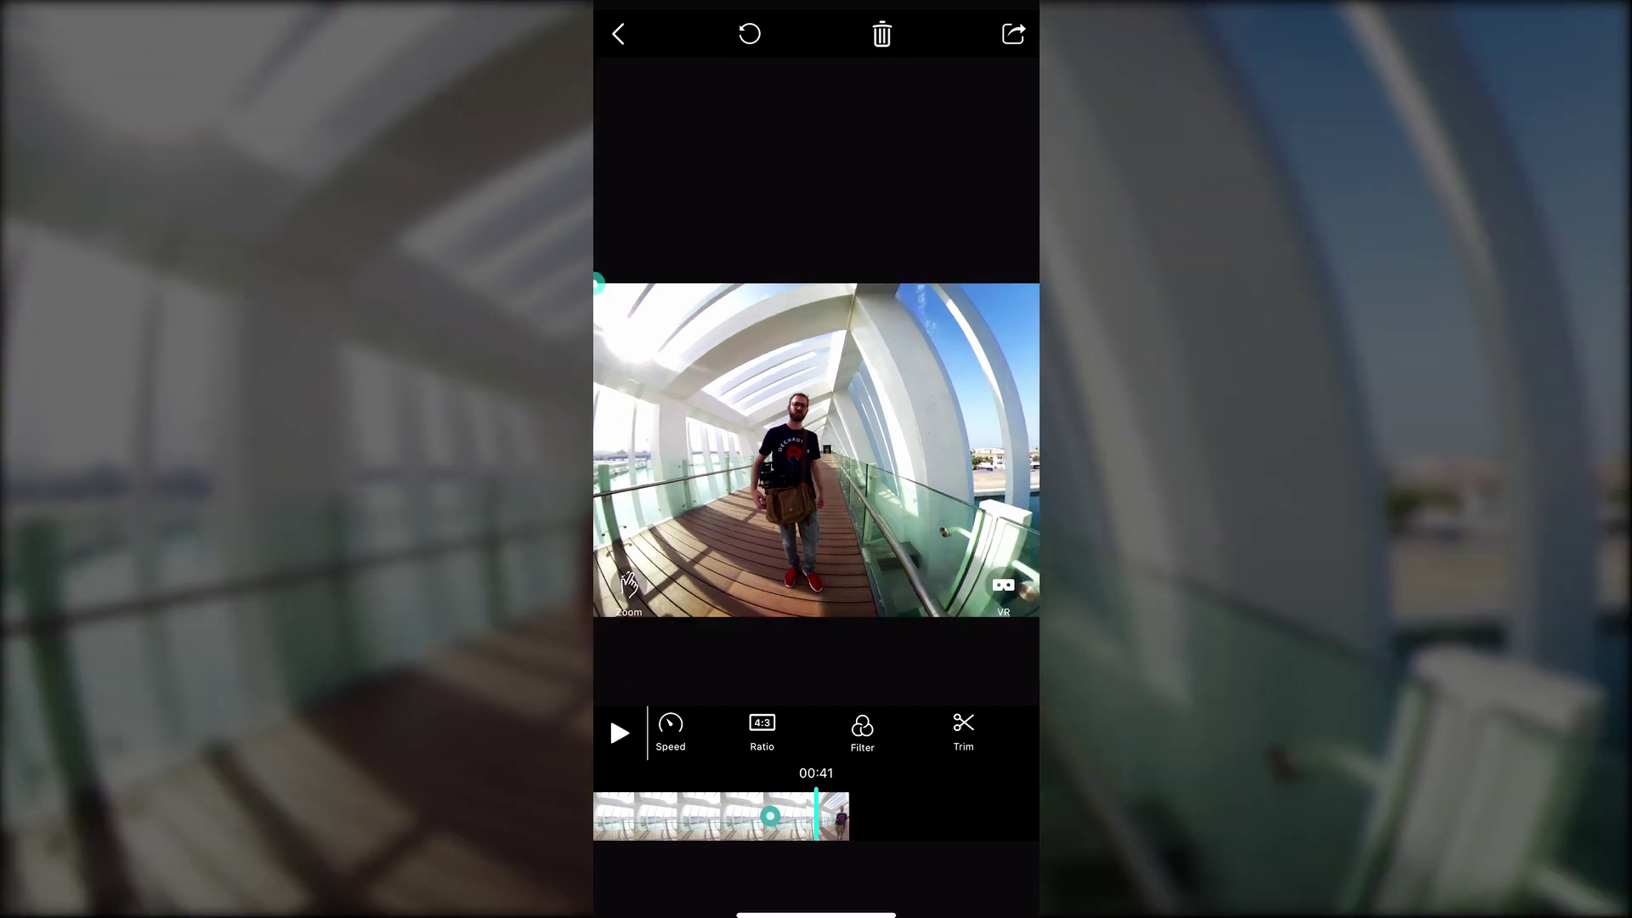
{"action": "left_click", "coordinate": [761, 730]}
{"action": "left_click", "coordinate": [762, 730]}
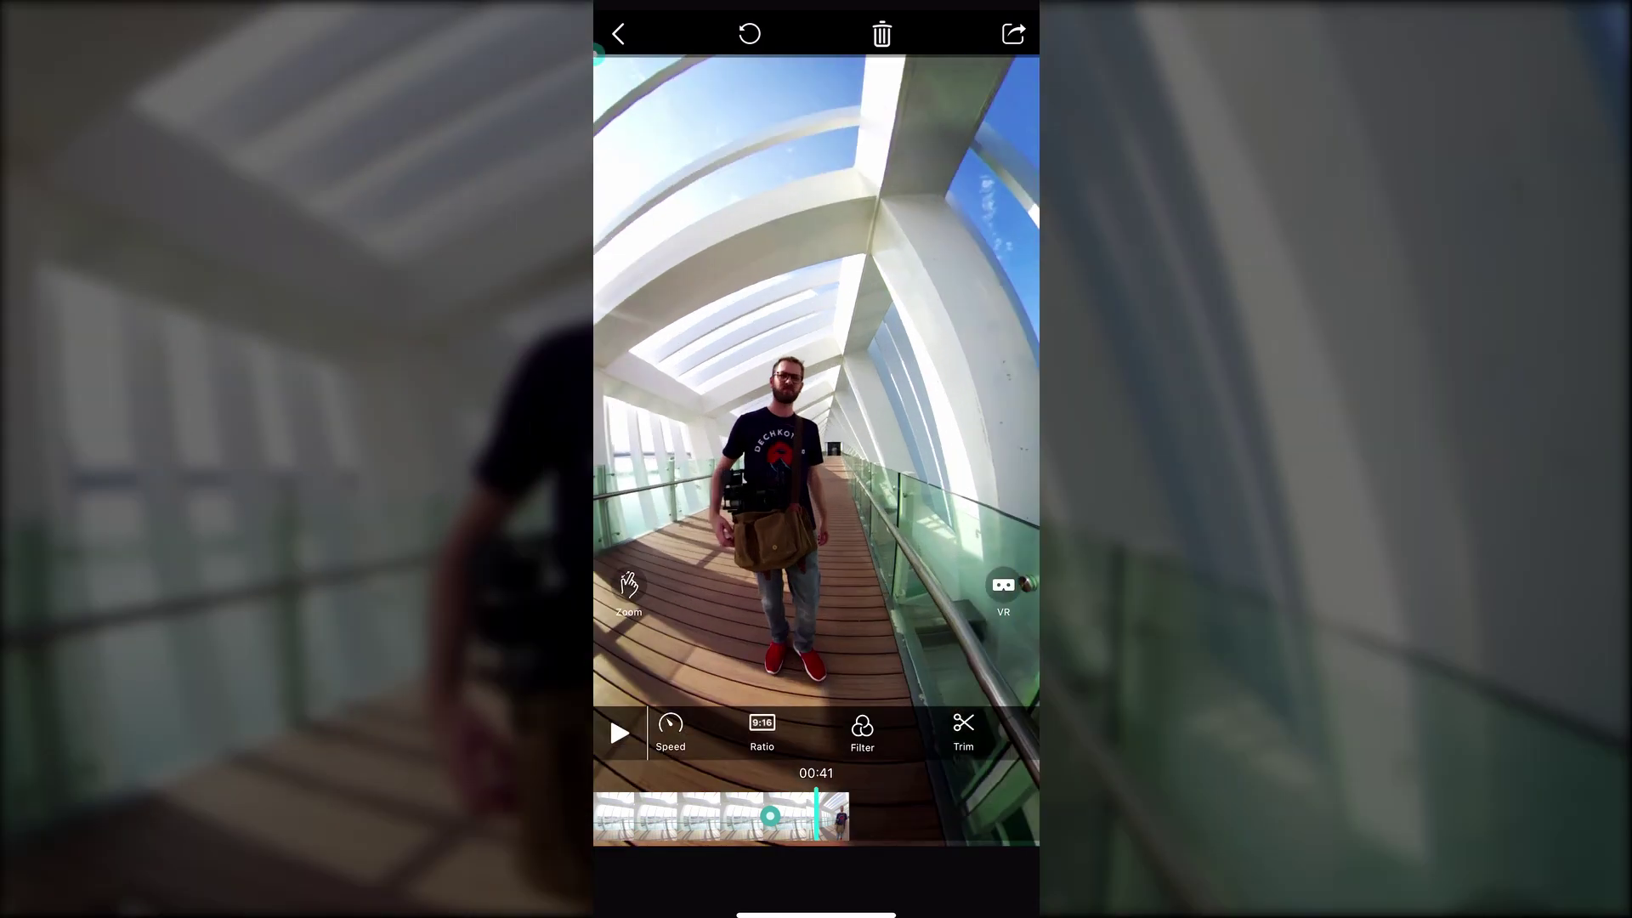
{"action": "left_click", "coordinate": [761, 730]}
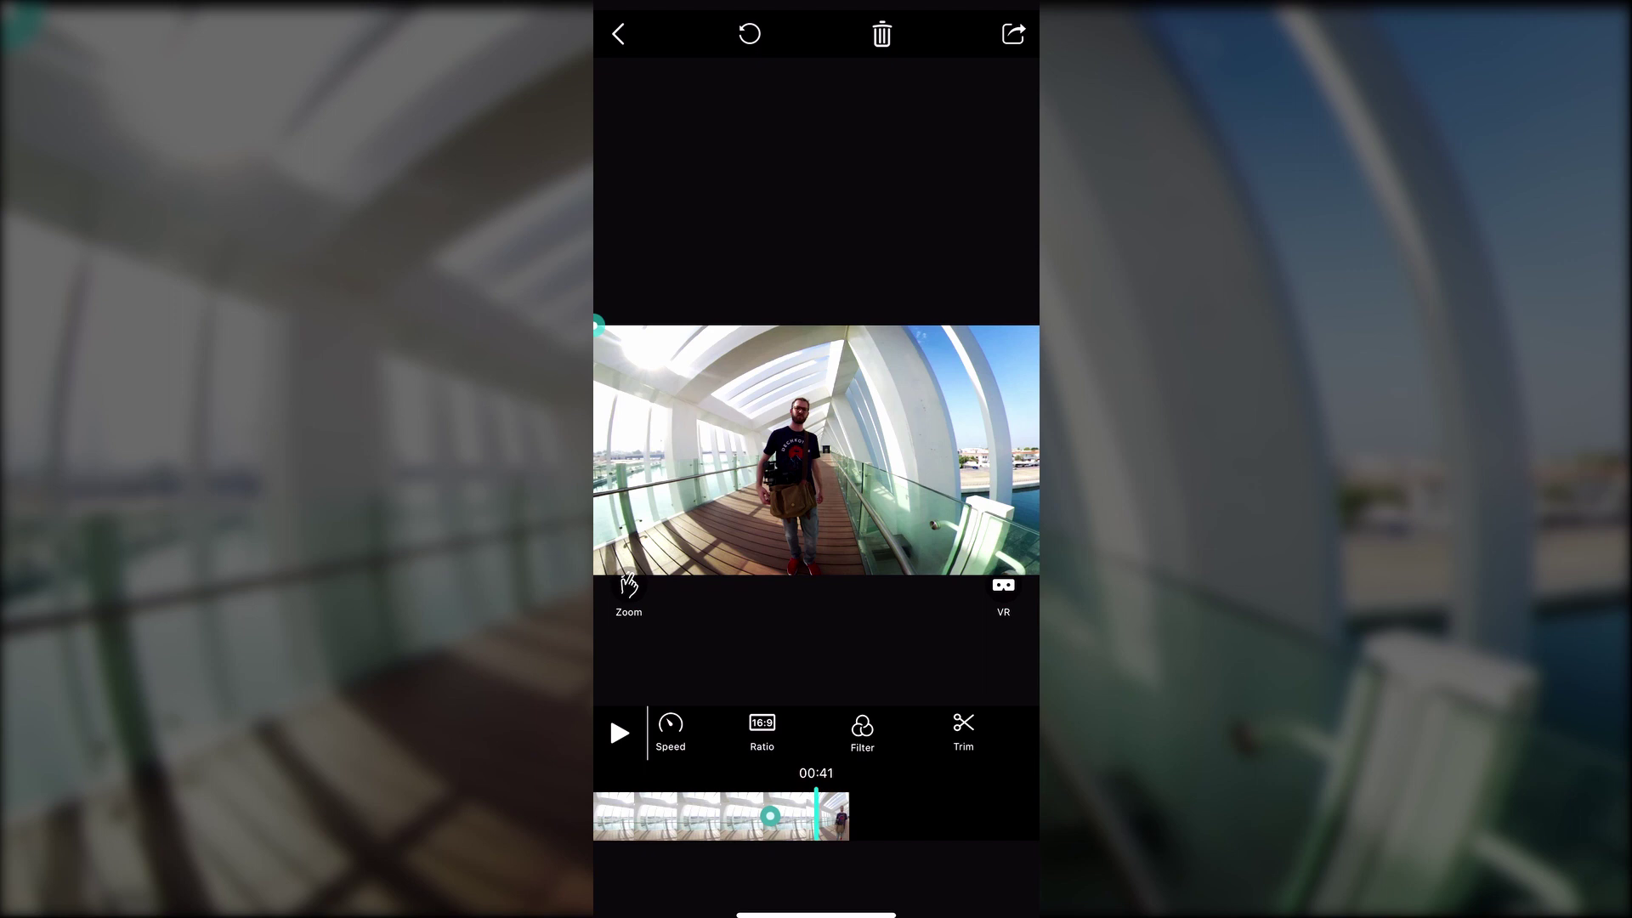
{"action": "scroll", "coordinate": [816, 817], "scroll_direction": "left", "scroll_amount": 10}
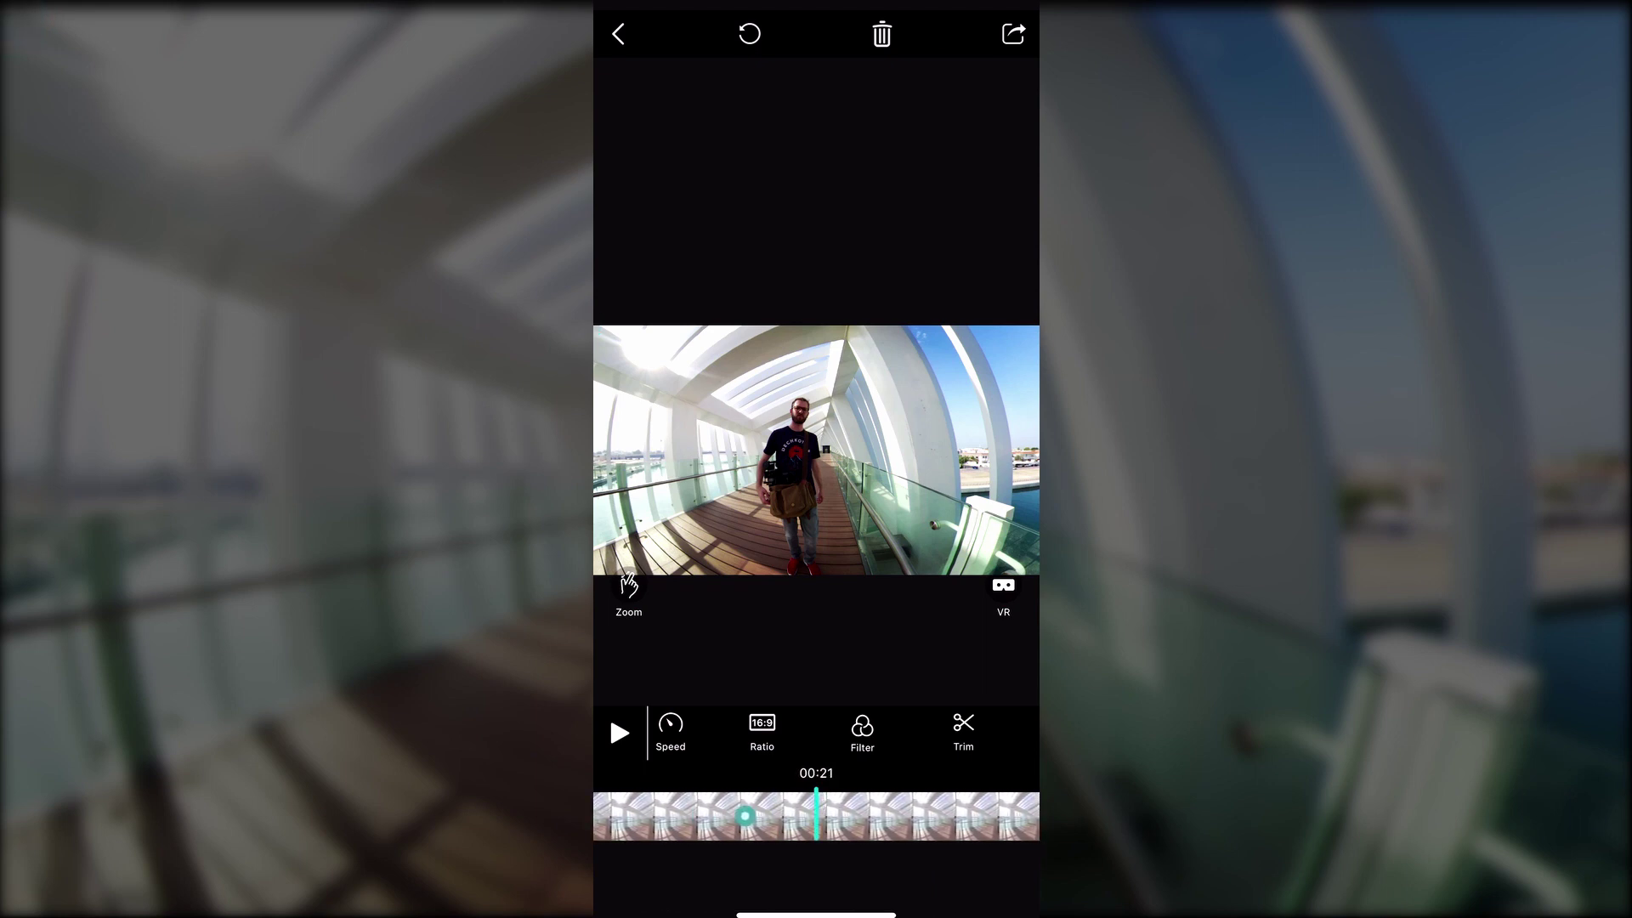
Set 4x speed from 00:20, then turn the view up toward the ceiling at about 00:29
{"action": "scroll", "coordinate": [816, 816], "scroll_direction": "left", "scroll_amount": 3}
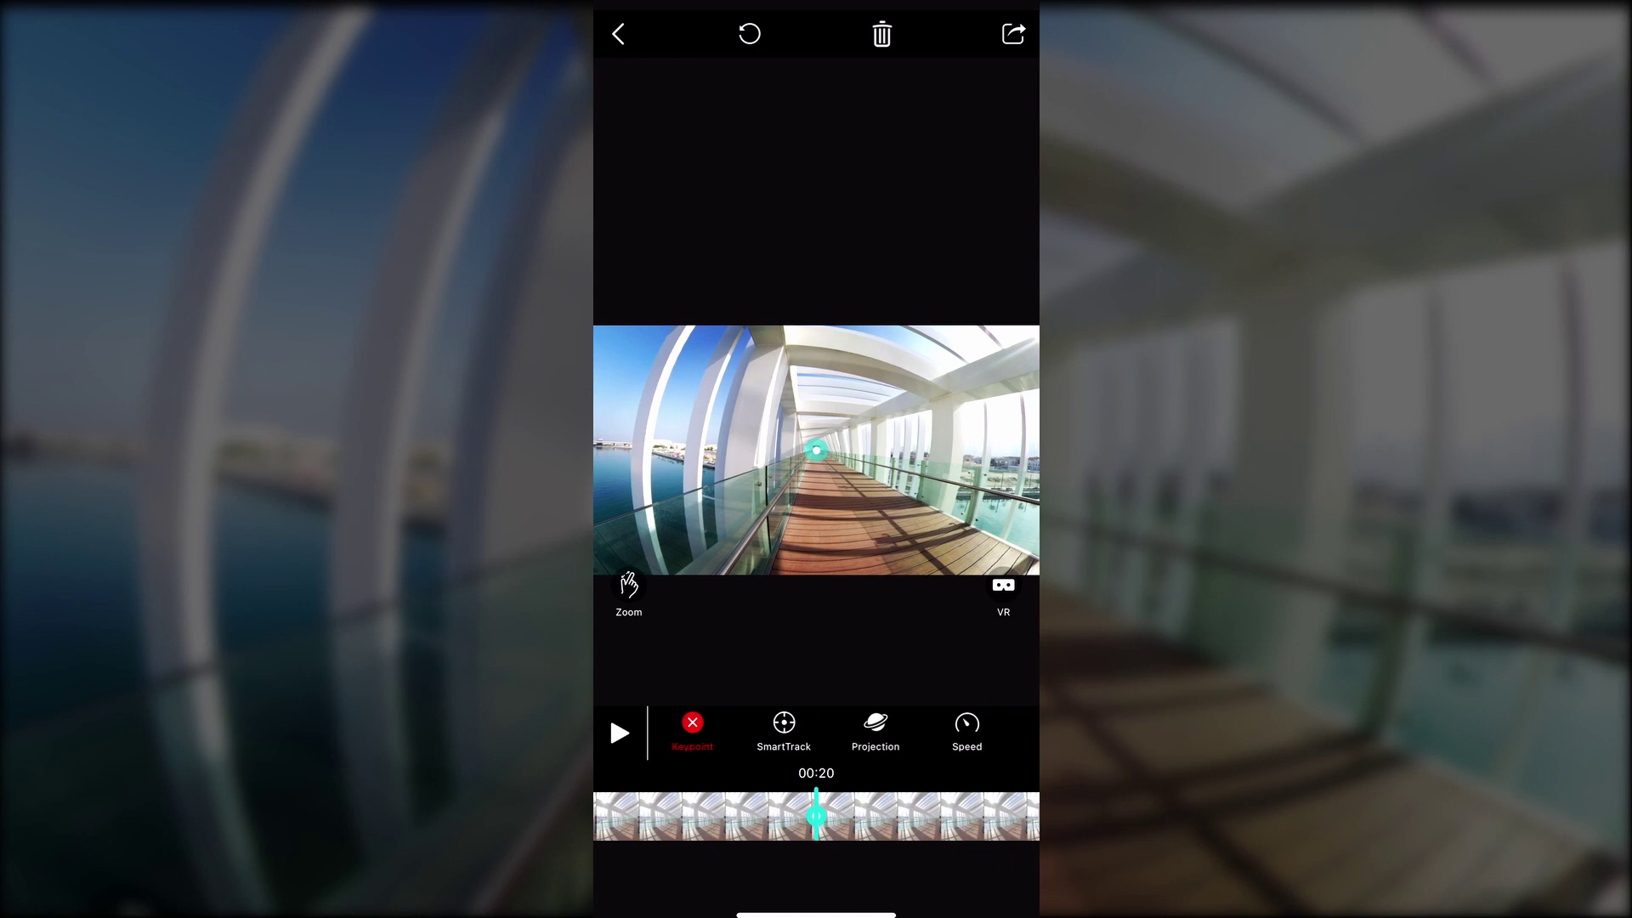
{"action": "left_click_drag", "start_coordinate": [906, 730], "coordinate": [739, 729]}
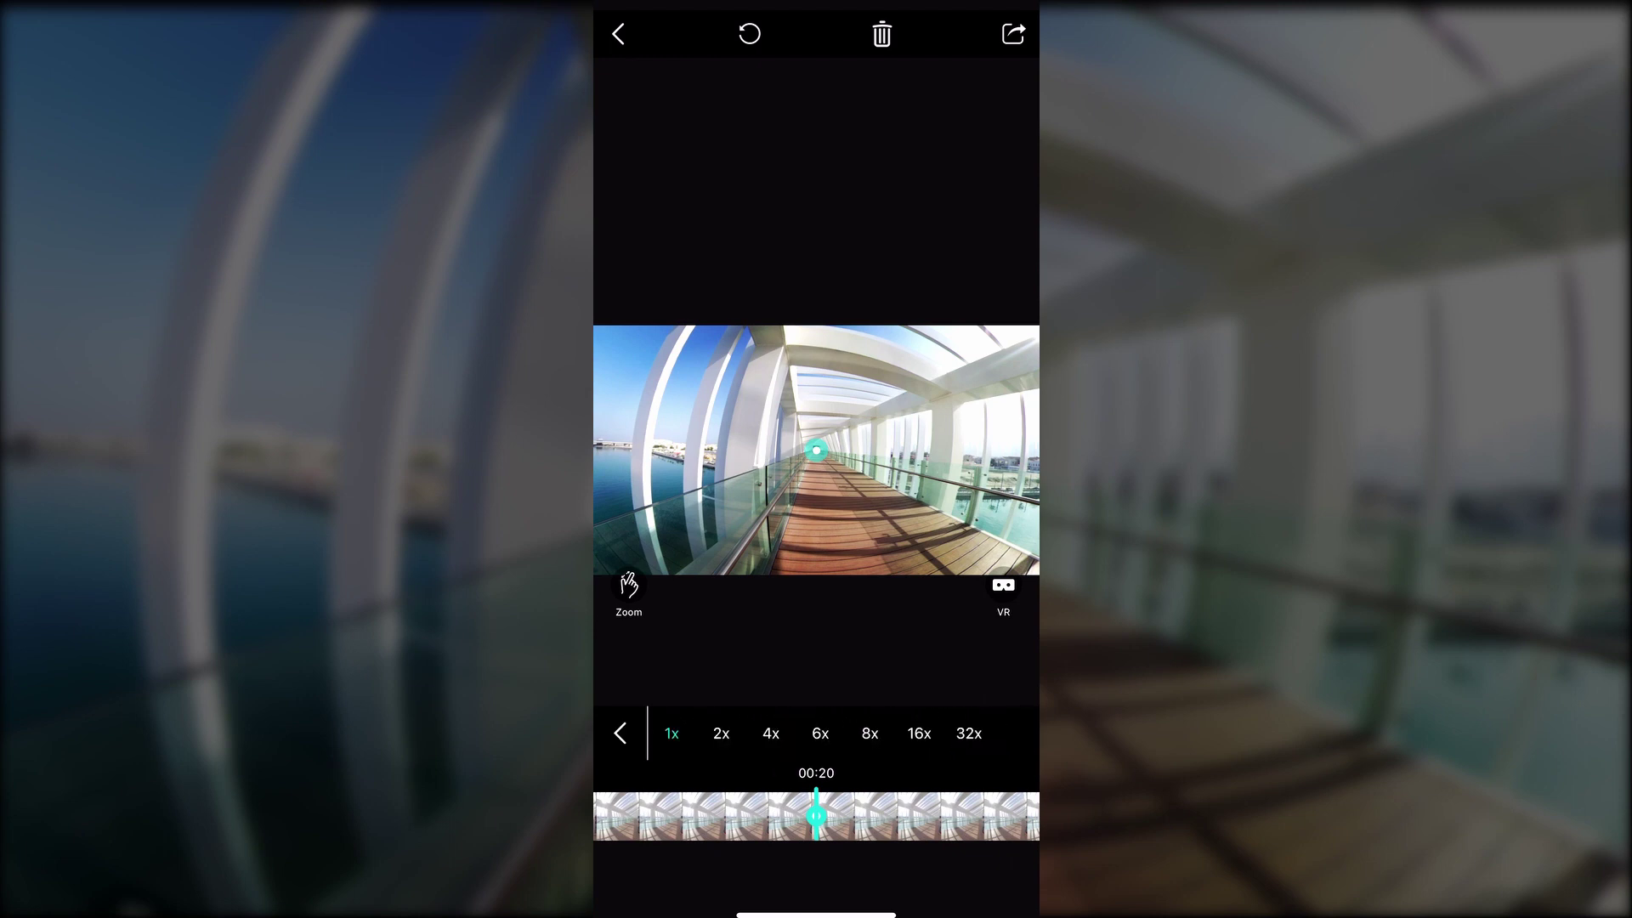
{"action": "left_click", "coordinate": [770, 733]}
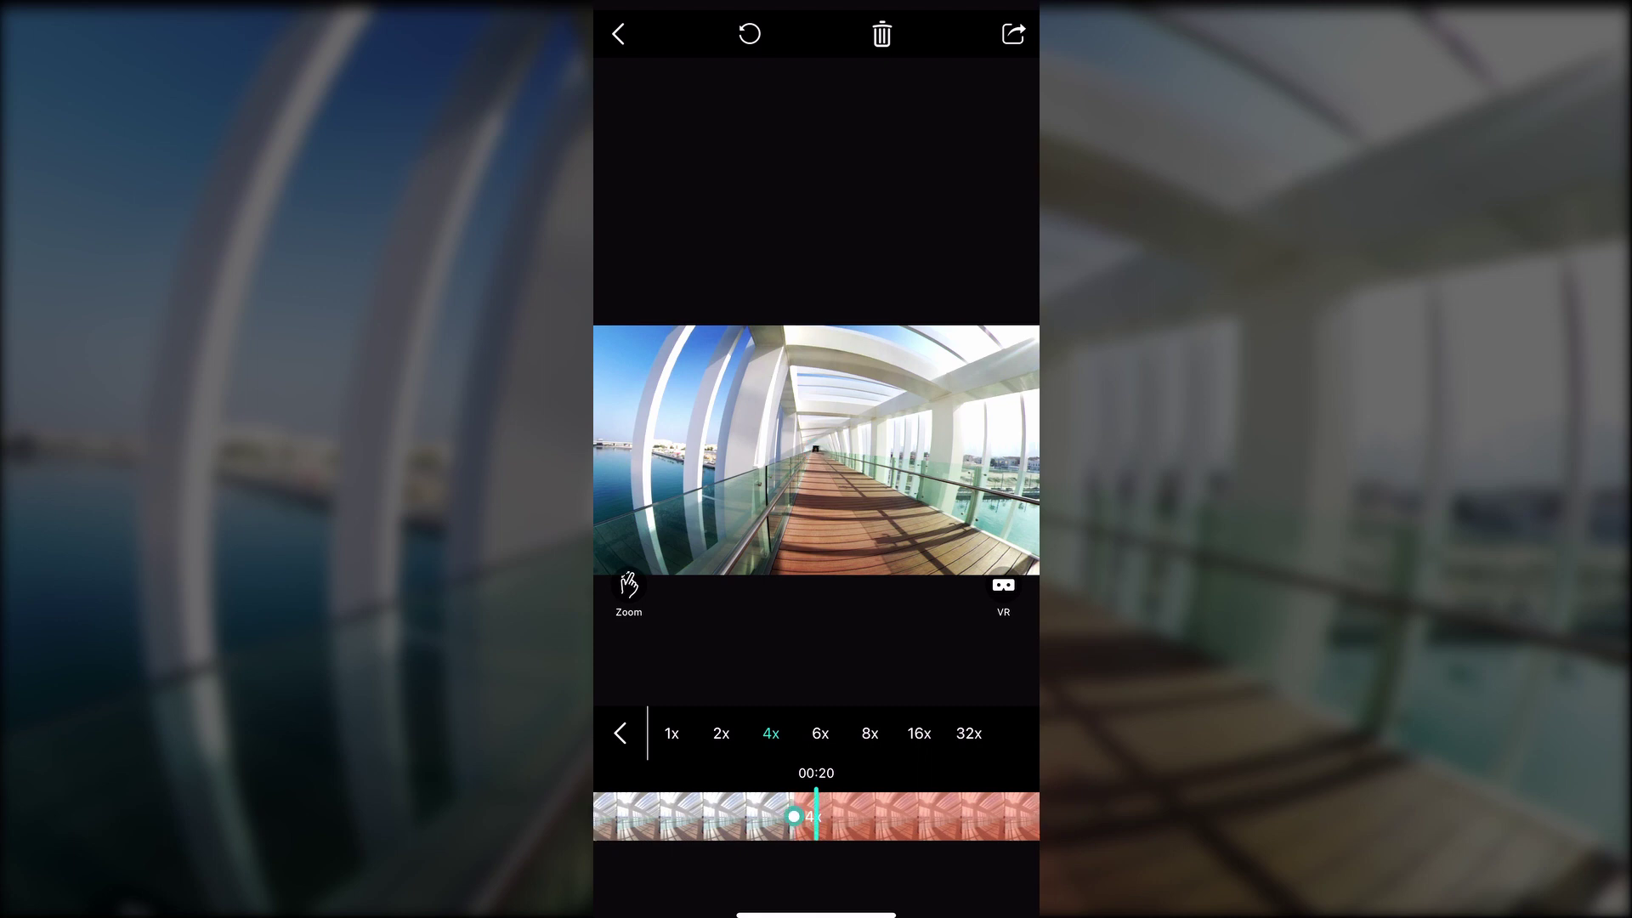
{"action": "left_click_drag", "start_coordinate": [990, 816], "coordinate": [862, 817]}
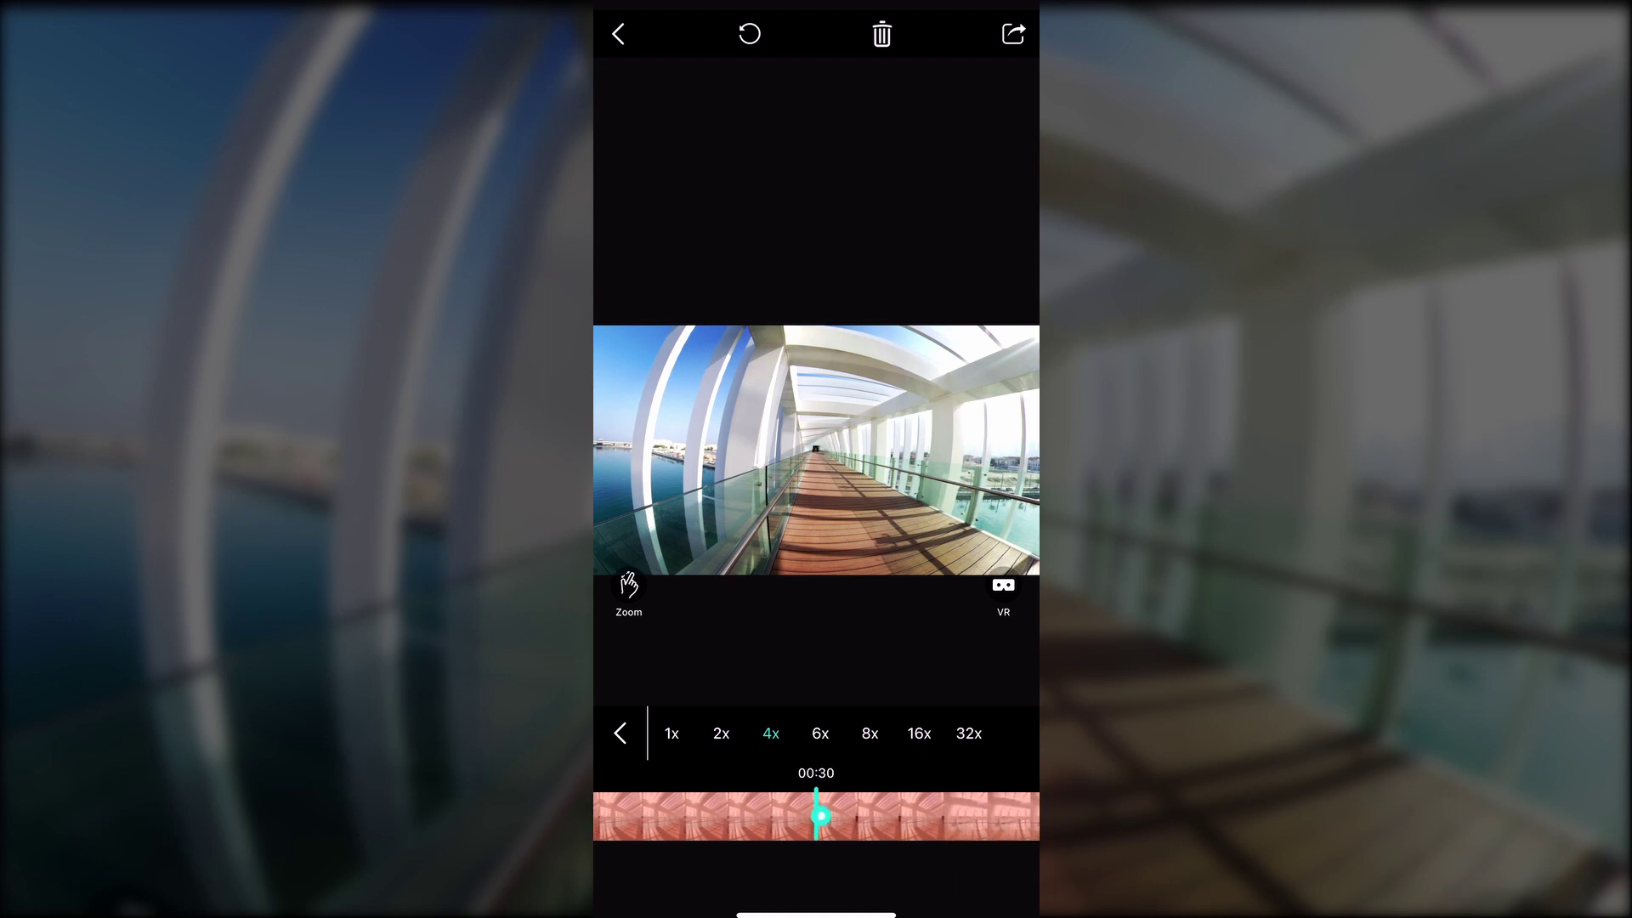
{"action": "left_click_drag", "start_coordinate": [816, 373], "coordinate": [816, 450]}
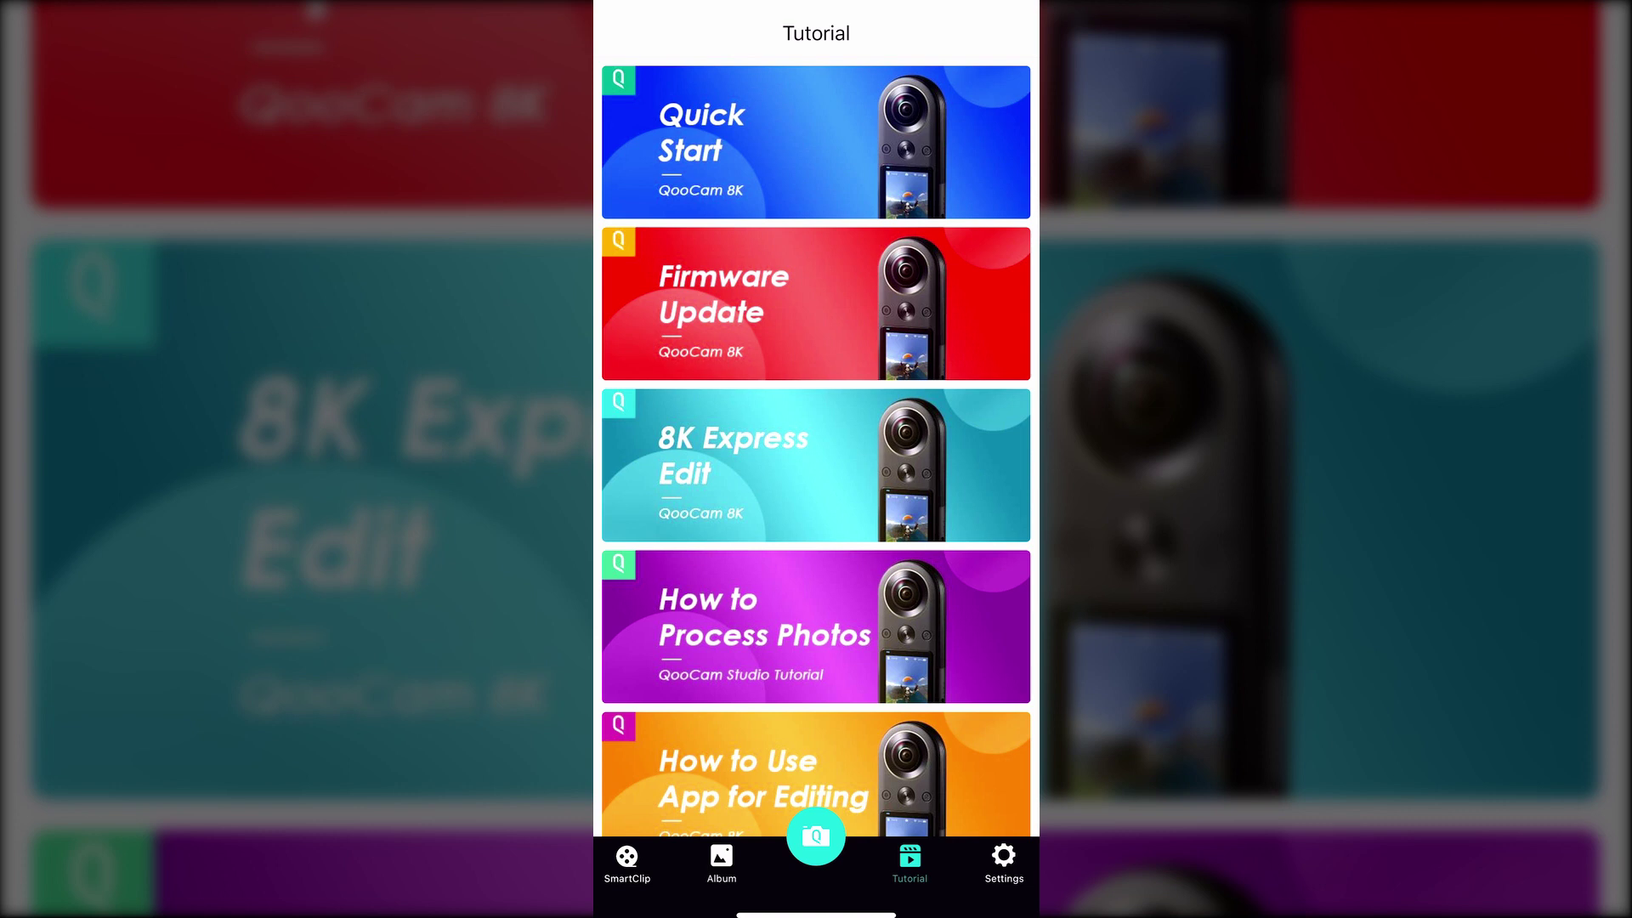
Scroll through the Tutorial page, then show Settings with flat-video export at 4K
{"action": "scroll", "coordinate": [816, 448], "scroll_direction": "down", "scroll_amount": 5}
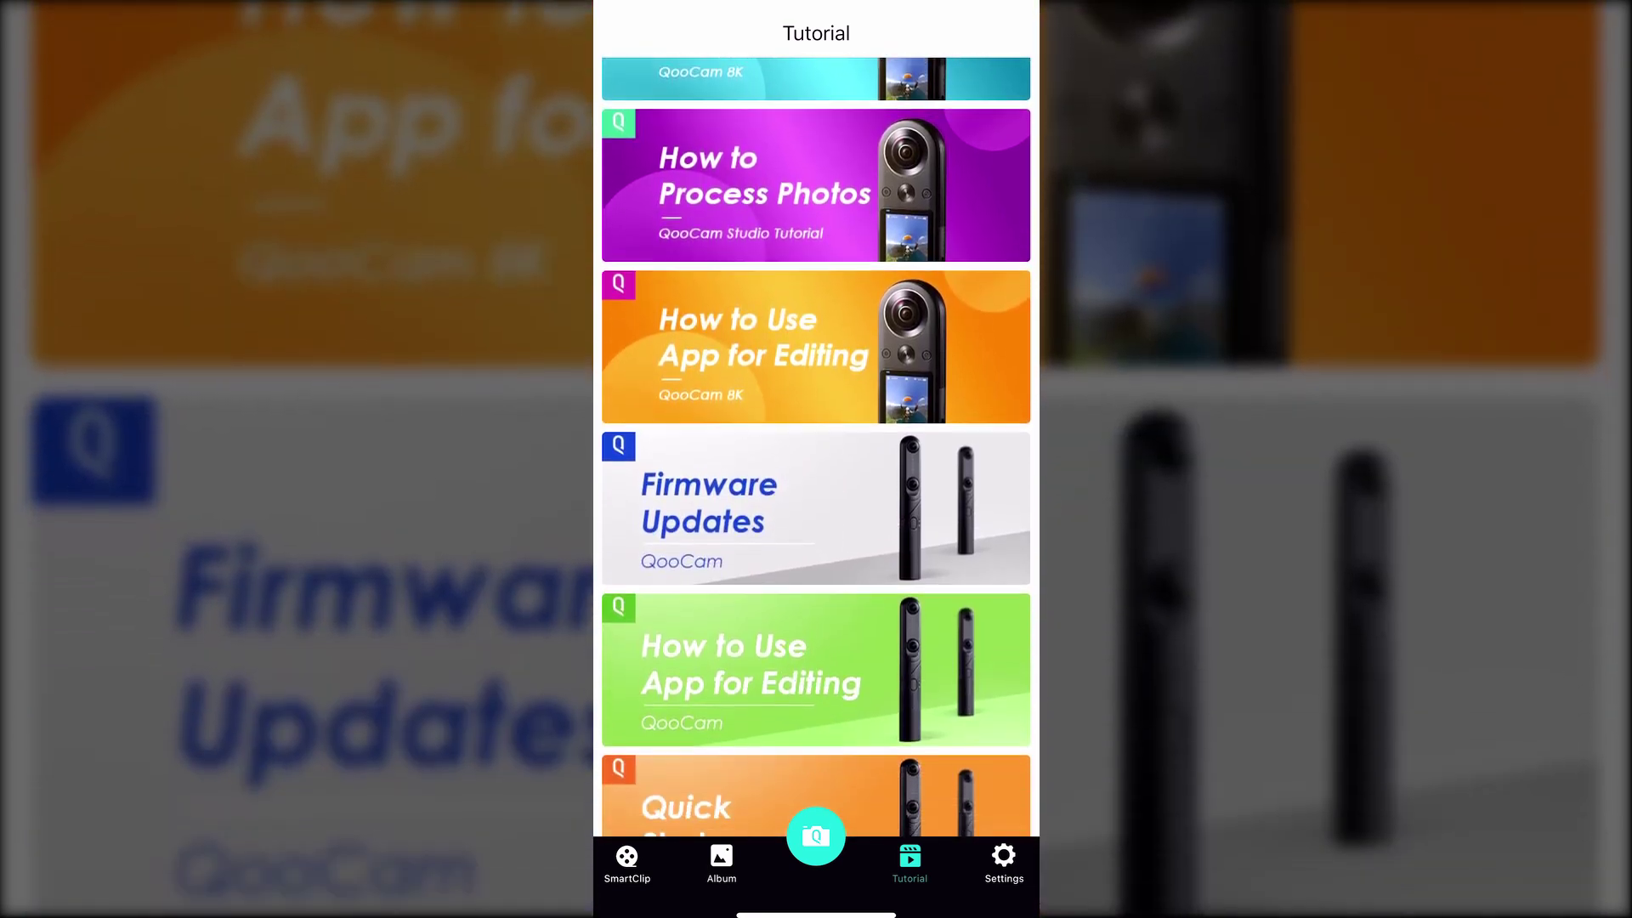
{"action": "scroll", "coordinate": [817, 447], "scroll_direction": "down", "scroll_amount": 3}
{"action": "scroll", "coordinate": [817, 447], "scroll_direction": "down", "scroll_amount": 3}
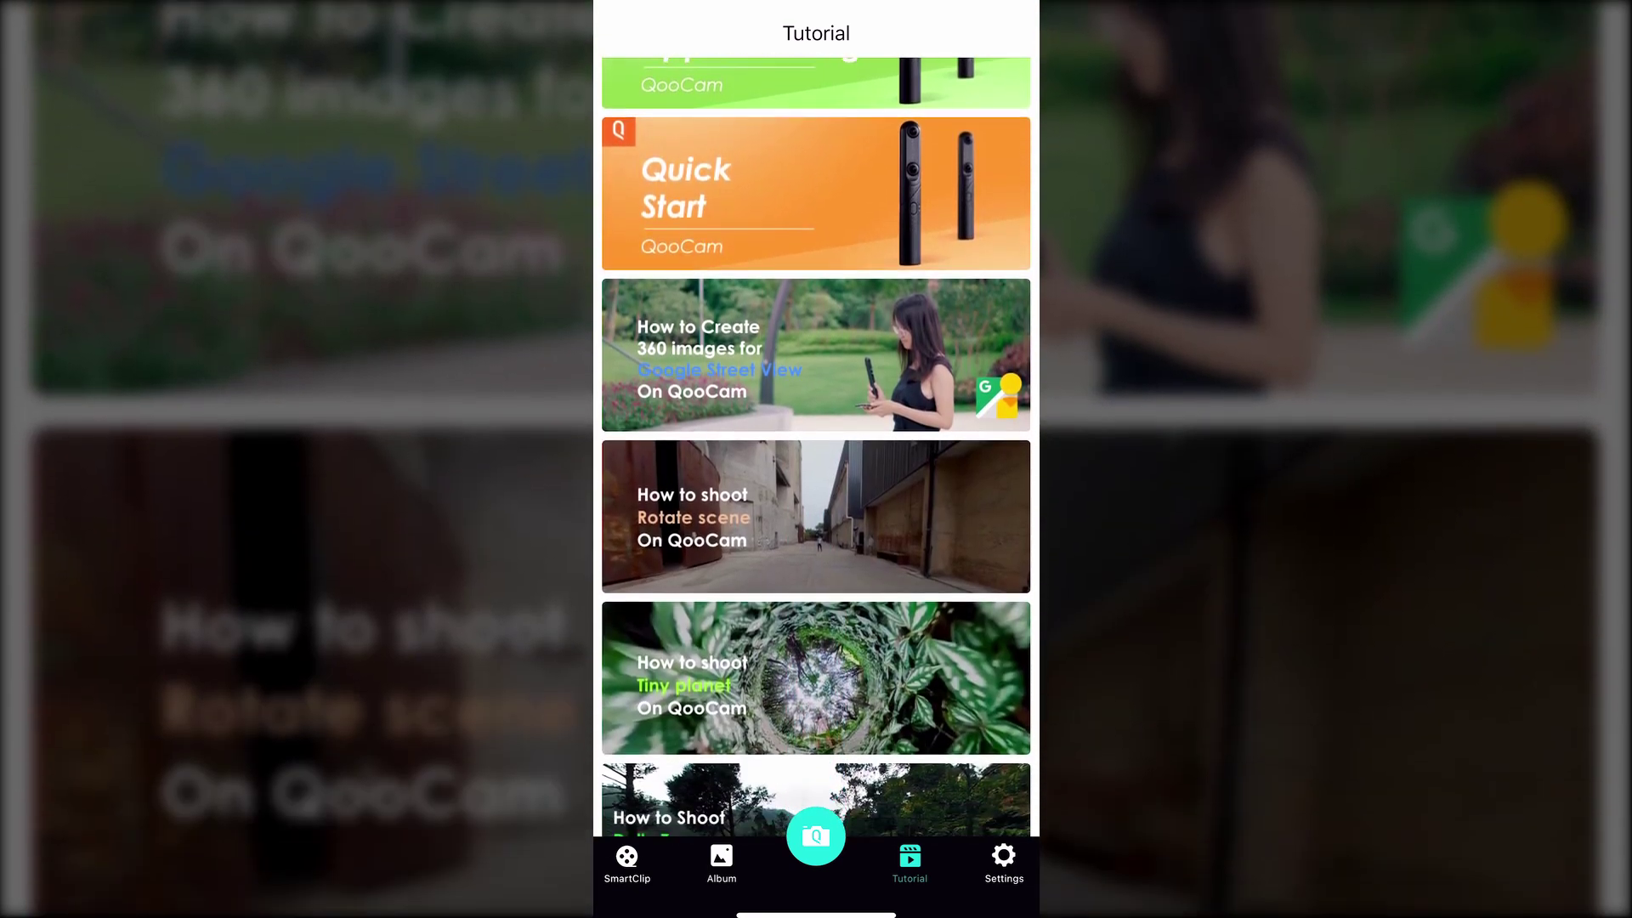
{"action": "scroll", "coordinate": [815, 447], "scroll_direction": "down", "scroll_amount": 3}
{"action": "scroll", "coordinate": [816, 448], "scroll_direction": "down", "scroll_amount": 2}
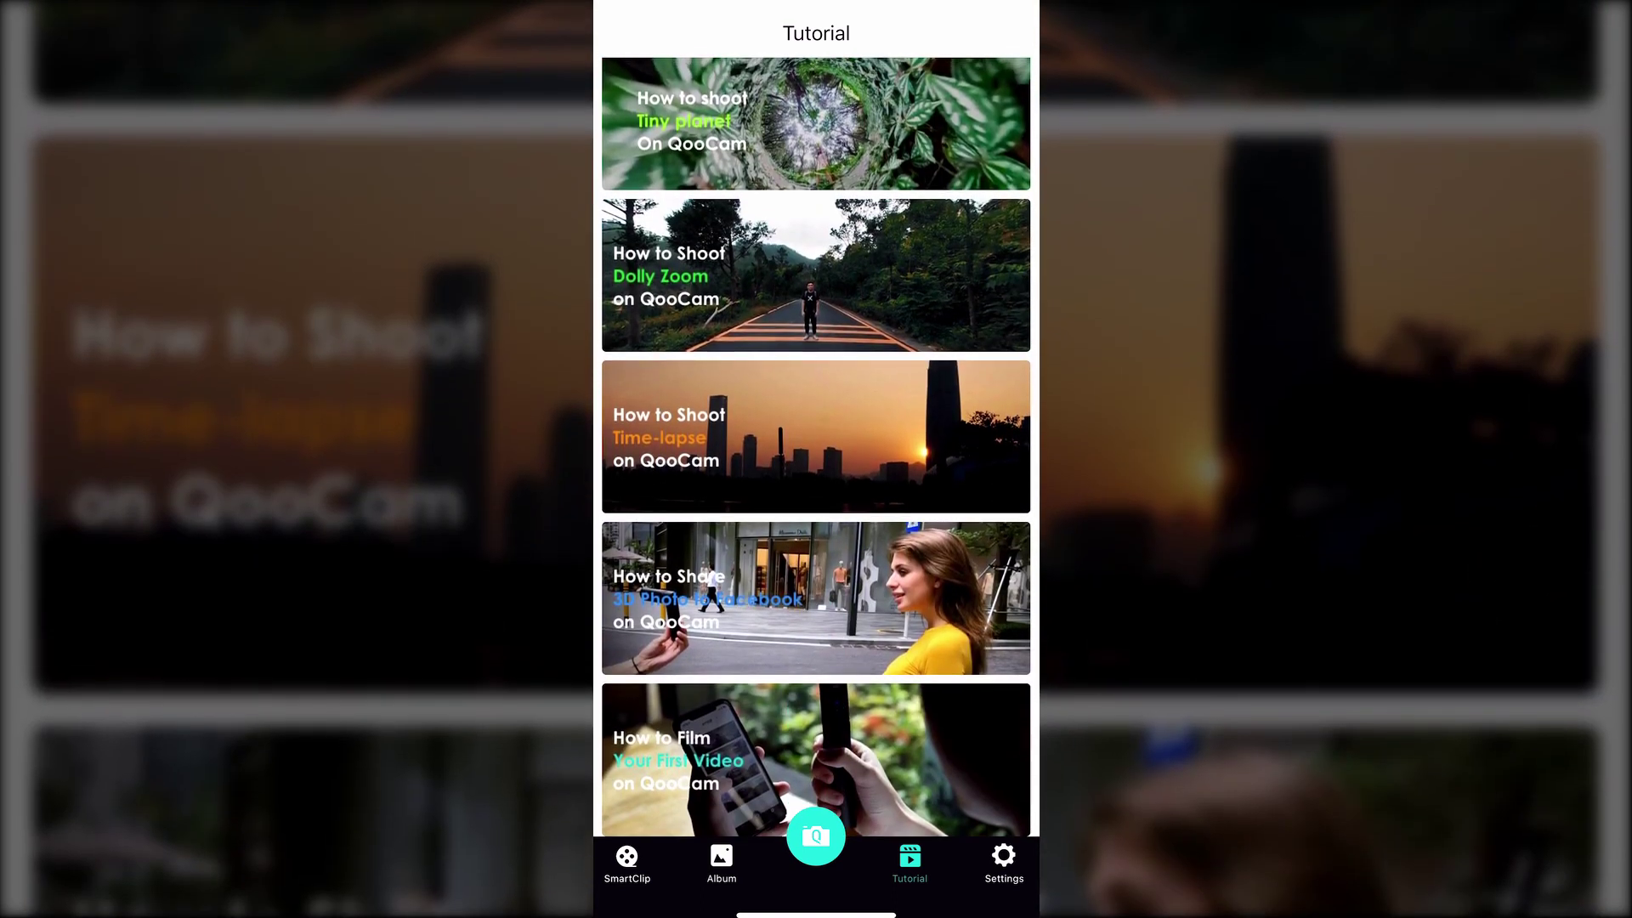
{"action": "left_click", "coordinate": [1004, 863]}
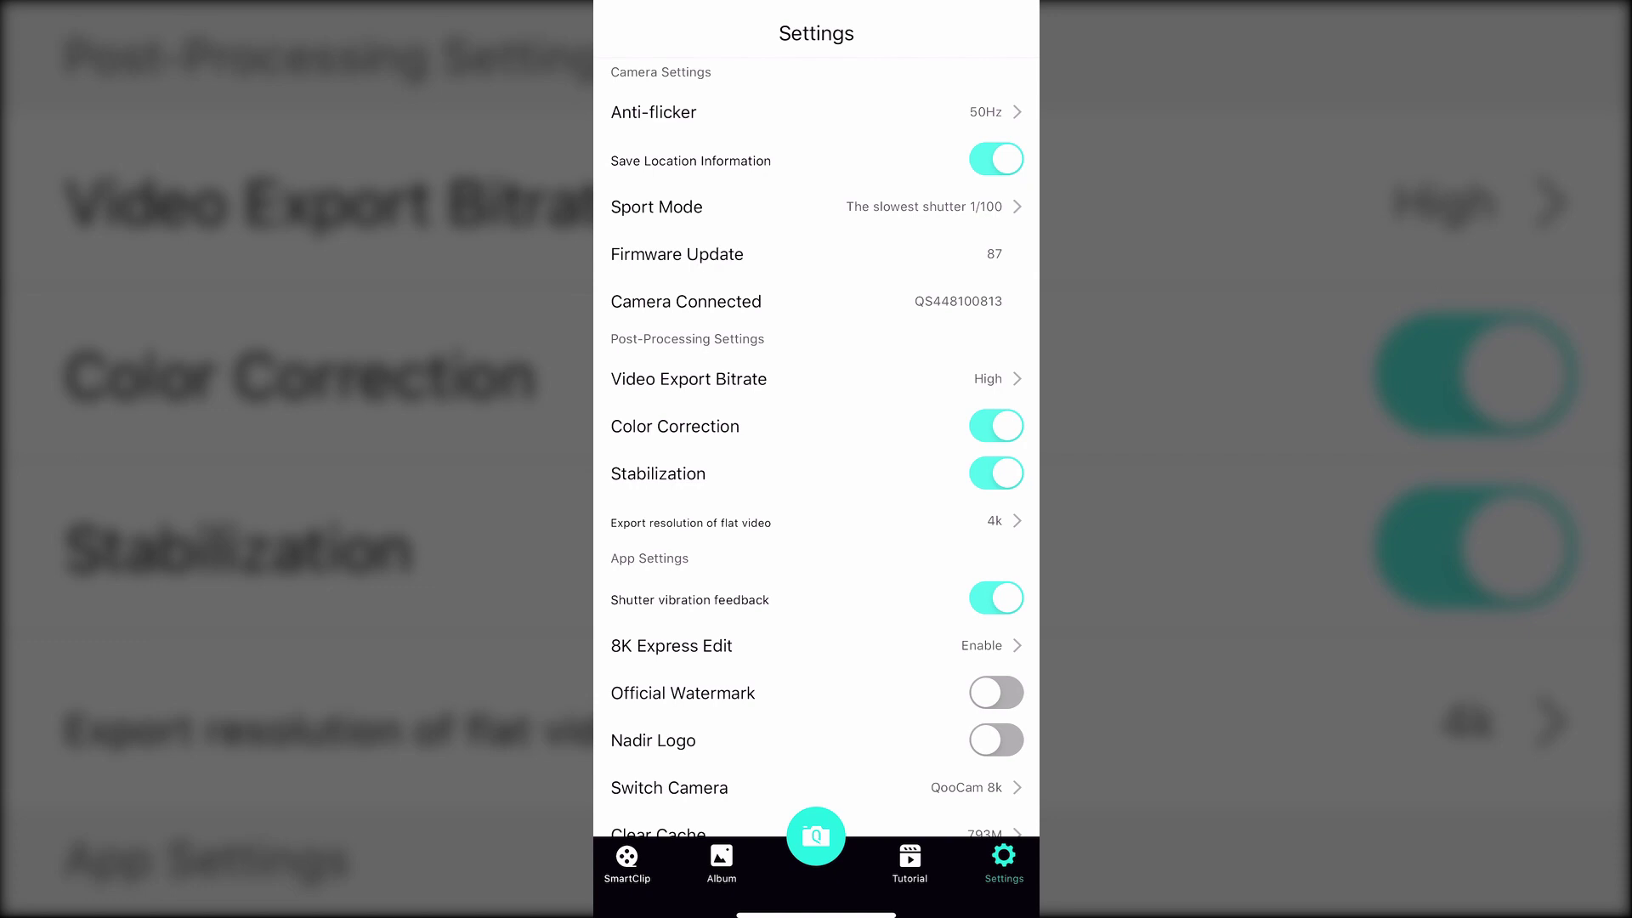
Bring up the Video Export Bitrate choices, currently set to High
{"action": "scroll", "coordinate": [816, 448], "scroll_direction": "down", "scroll_amount": 1}
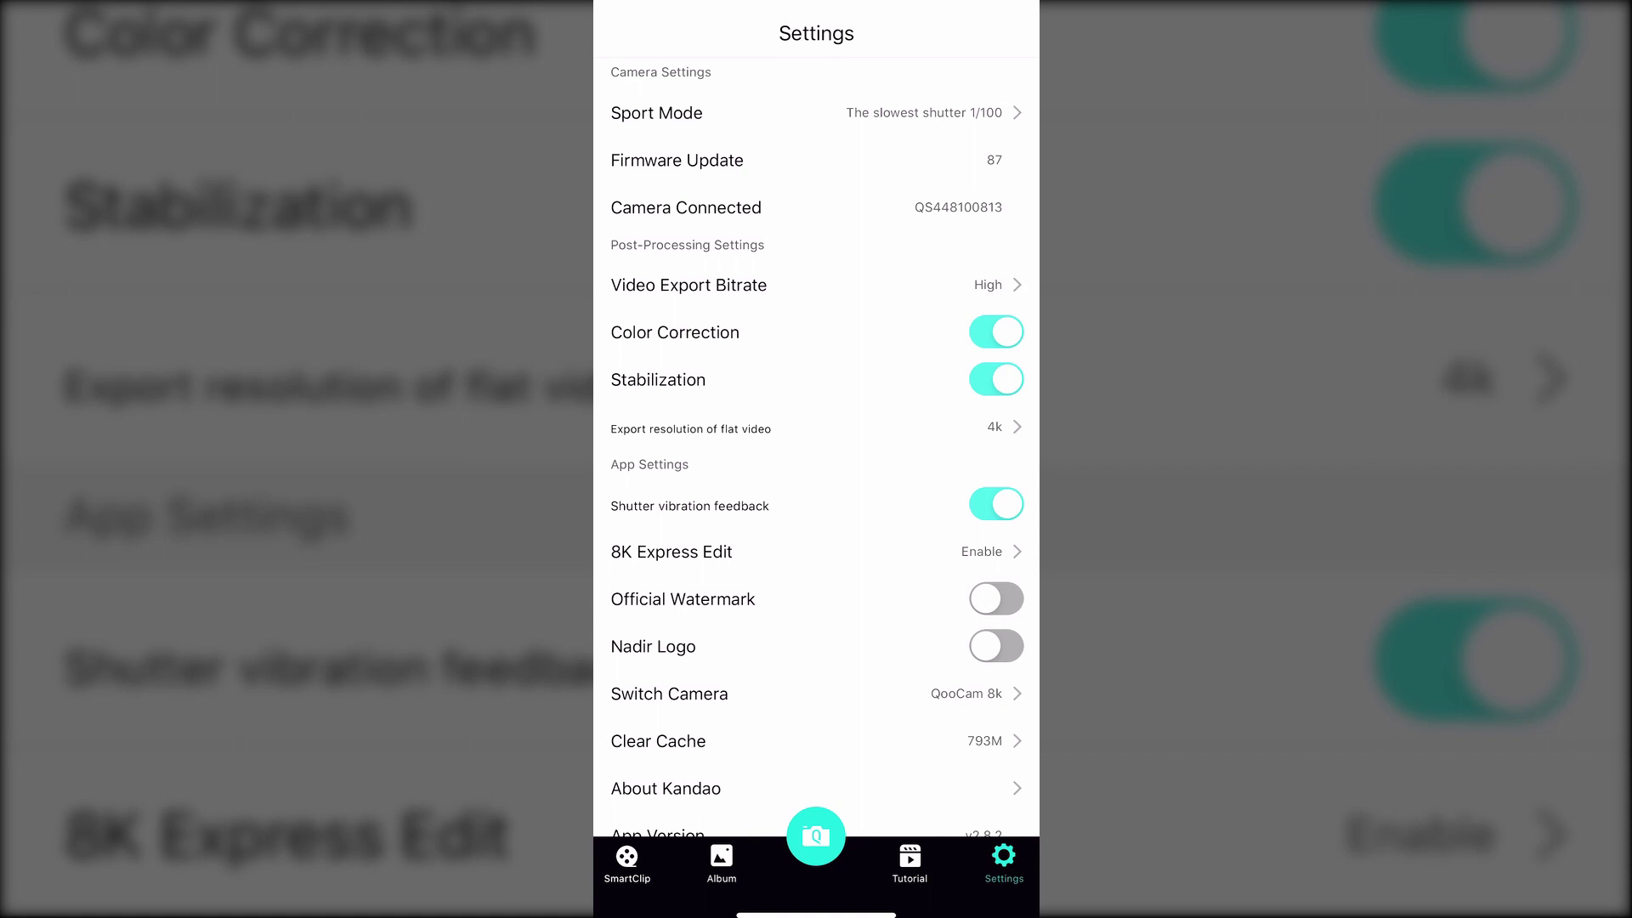
{"action": "left_click", "coordinate": [689, 284]}
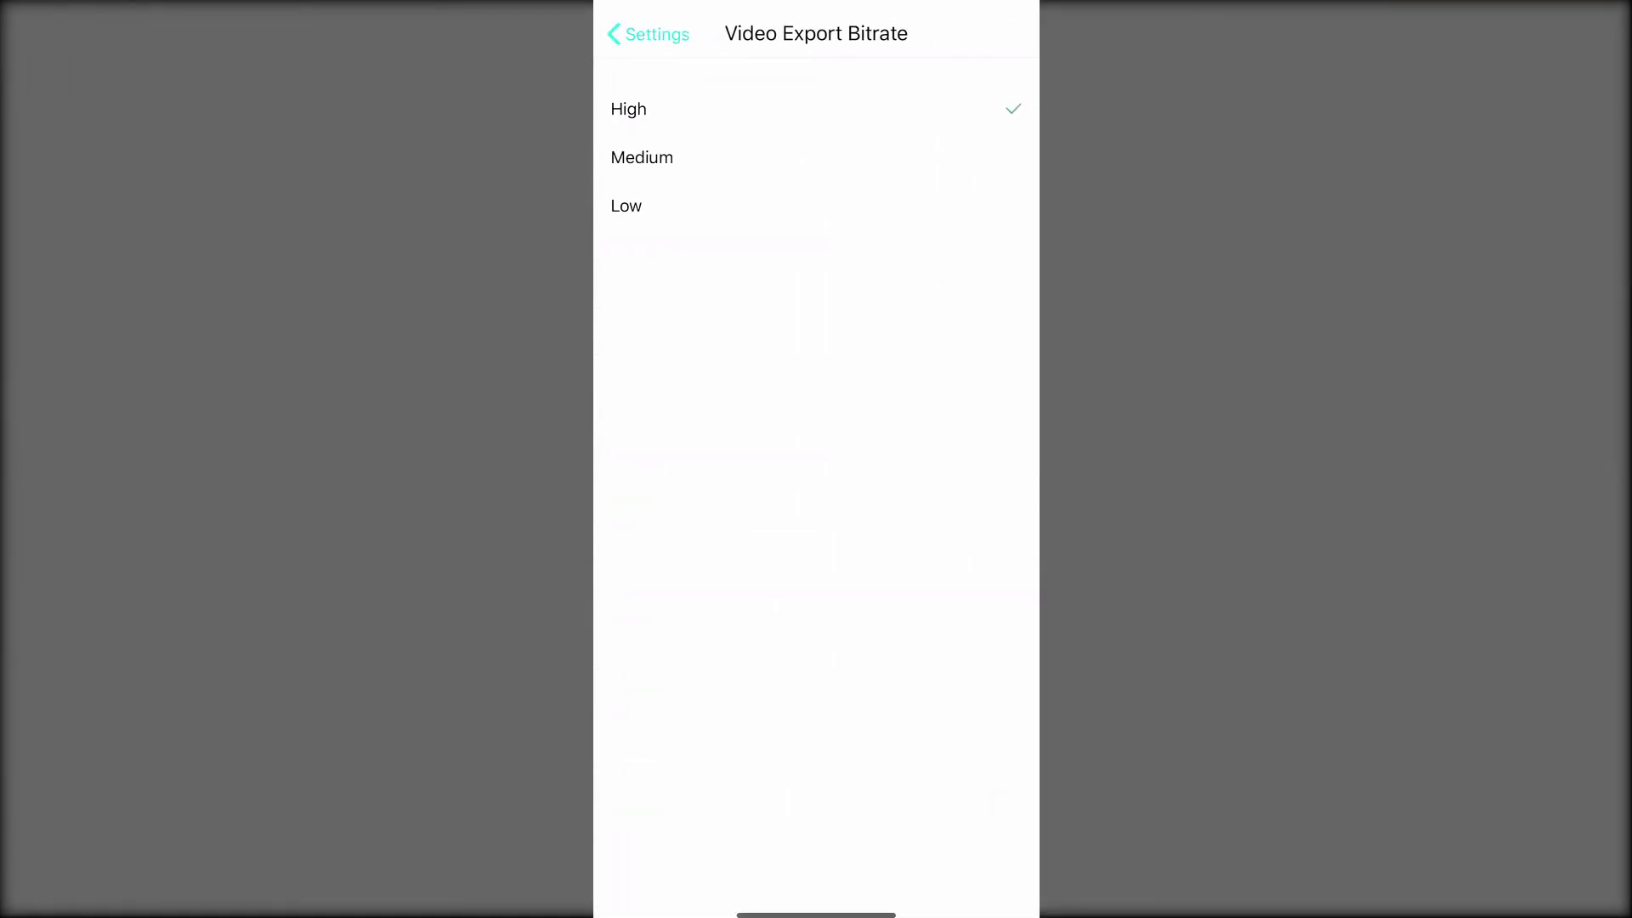